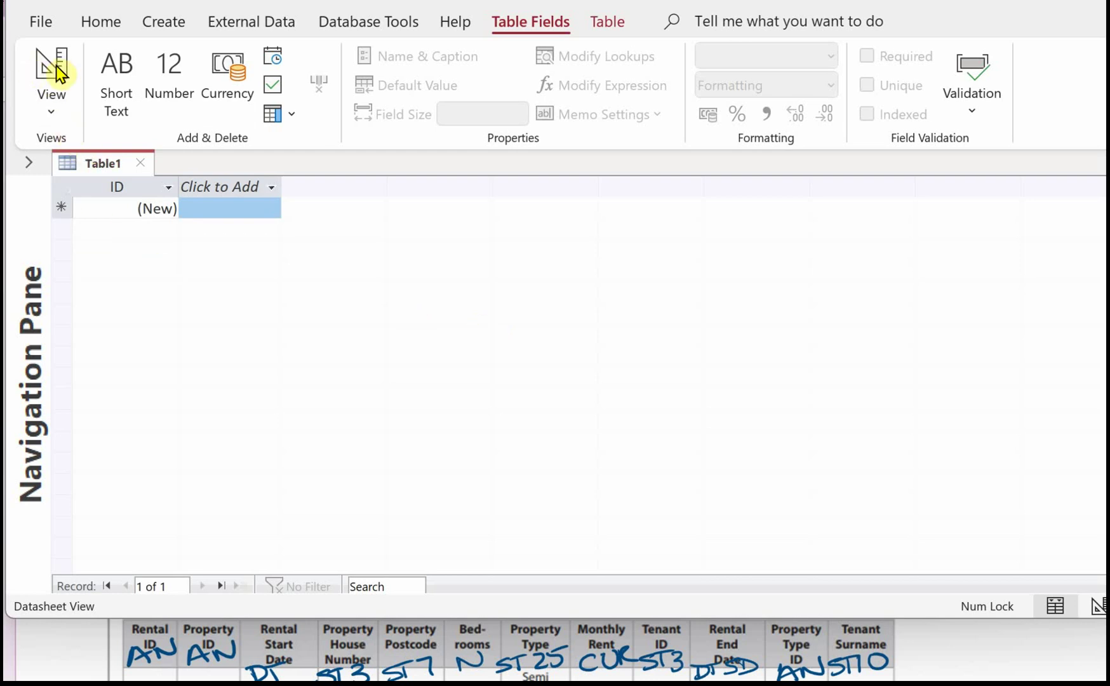
Step: Switch the new blank Table1 to Design view
click(55, 65)
Step: Name the table tblPropertyTypoe and rename its ID field to PropertyTypeID
click(512, 191)
key(BackSpace)
key(BackSpace)
key(BackSpace)
key(BackSpace)
key(BackSpace)
key(BackSpace)
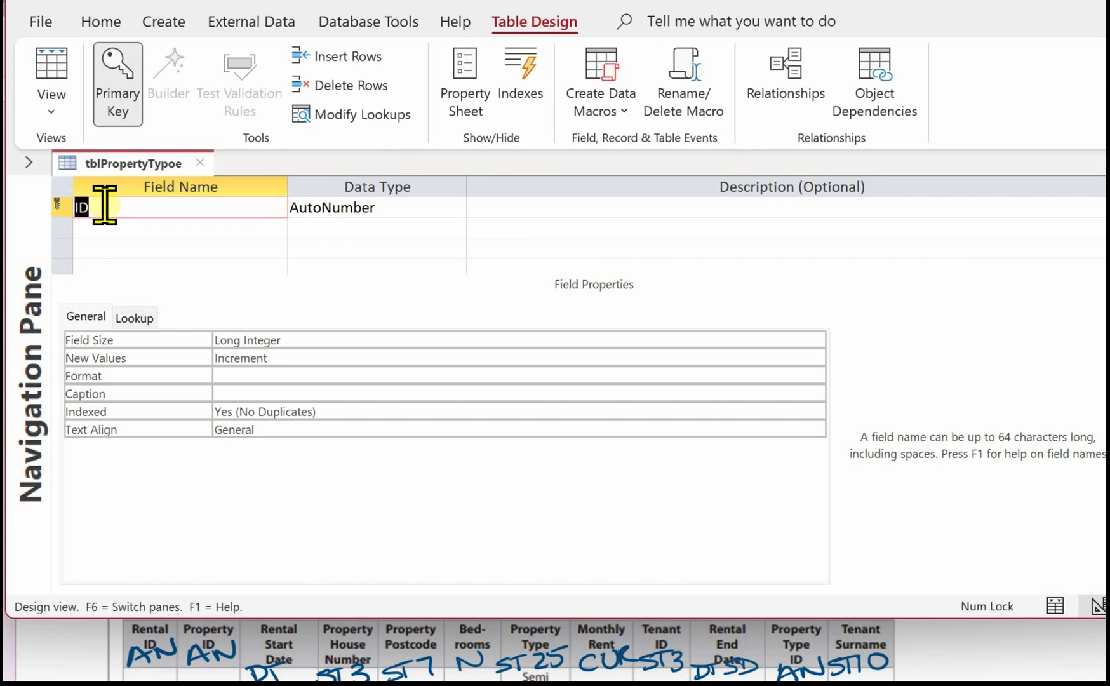
click(105, 204)
key(Home)
text(PropertyType)
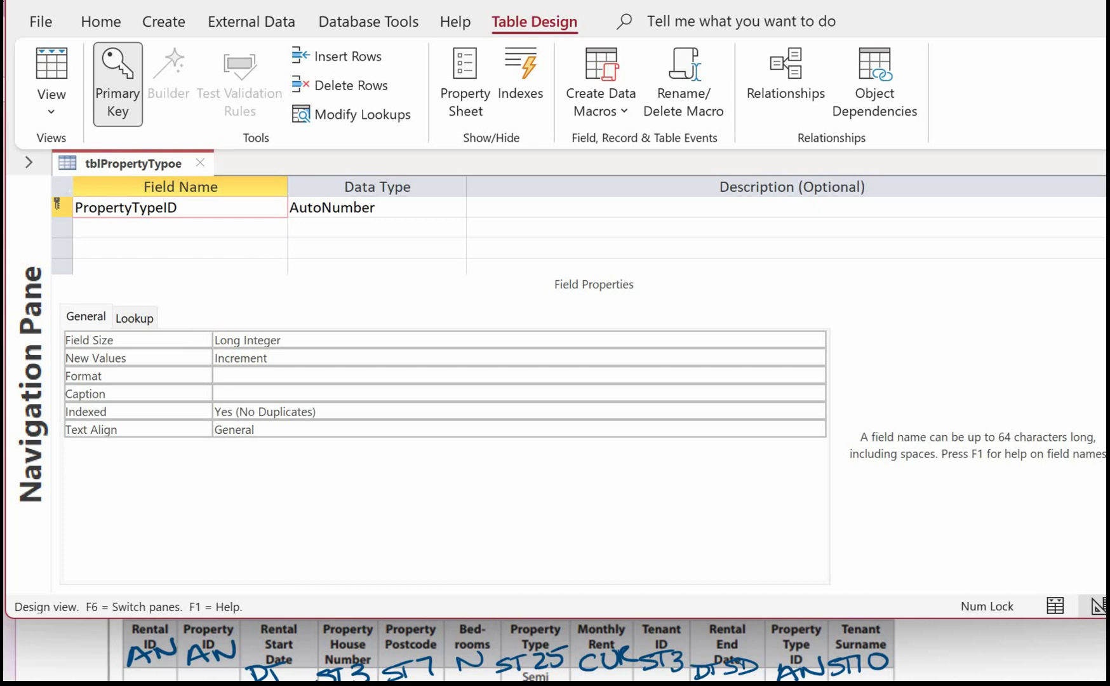
Step: Add a PropertyType Short Text field with field size 25
click(132, 234)
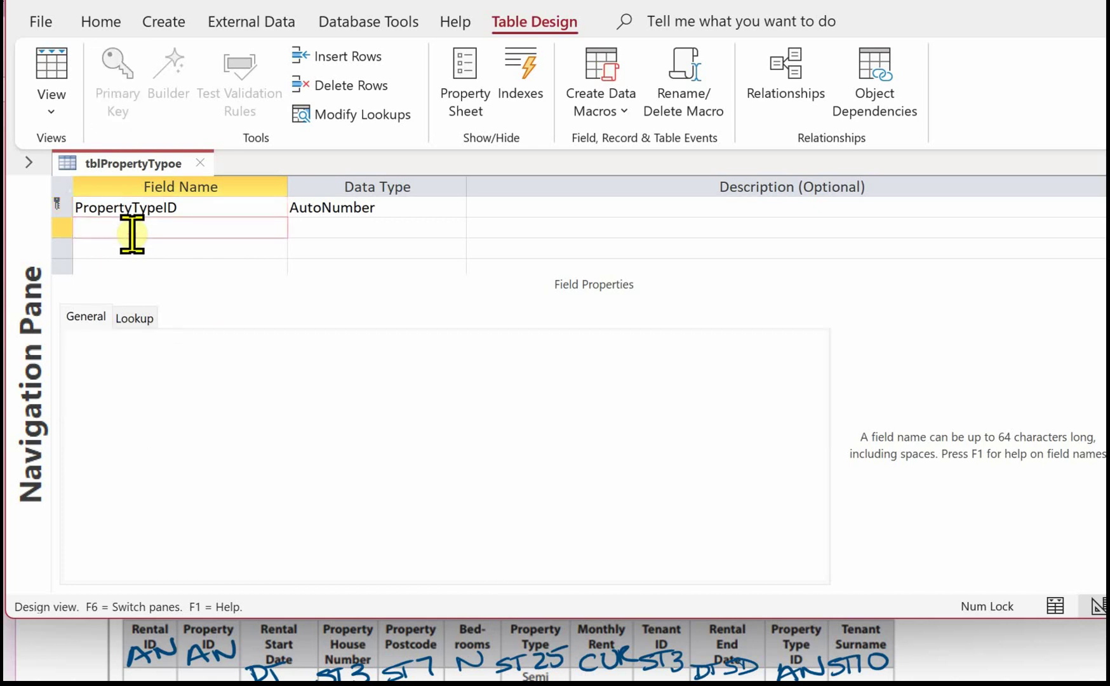
text(PropertyType)
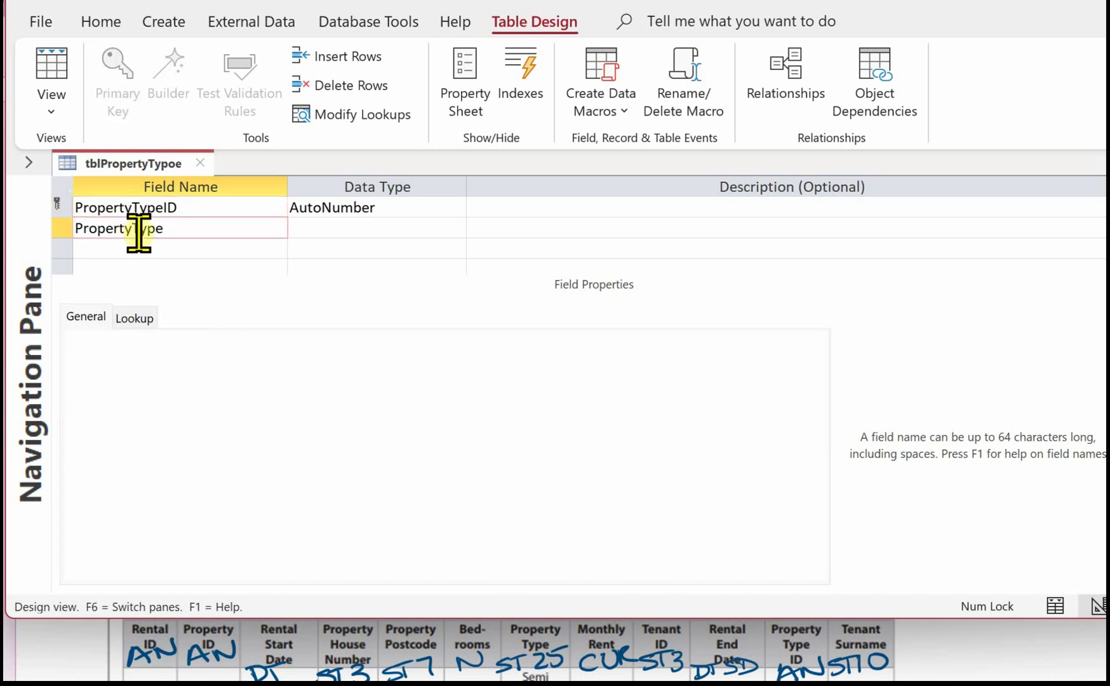
click(324, 230)
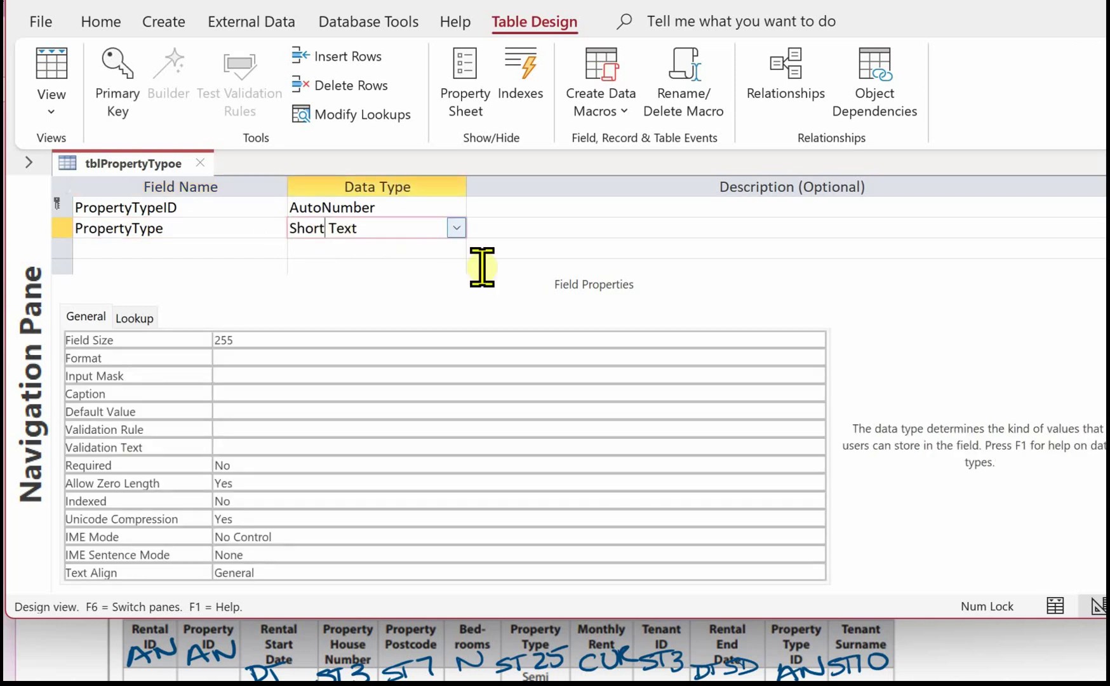
click(247, 339)
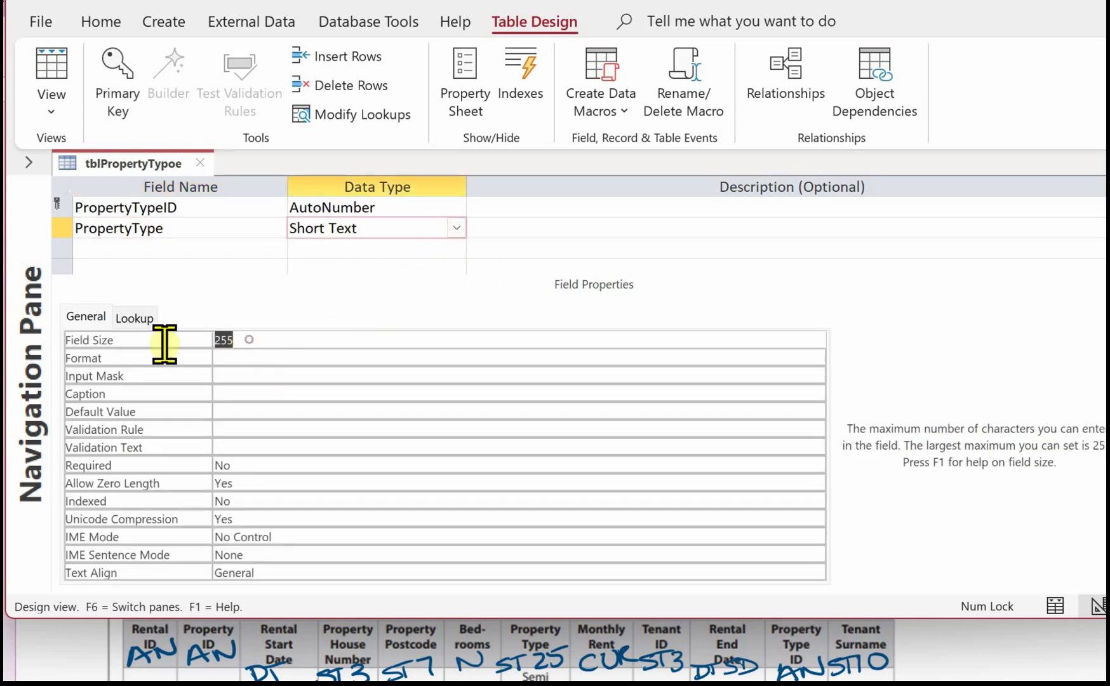
text(25)
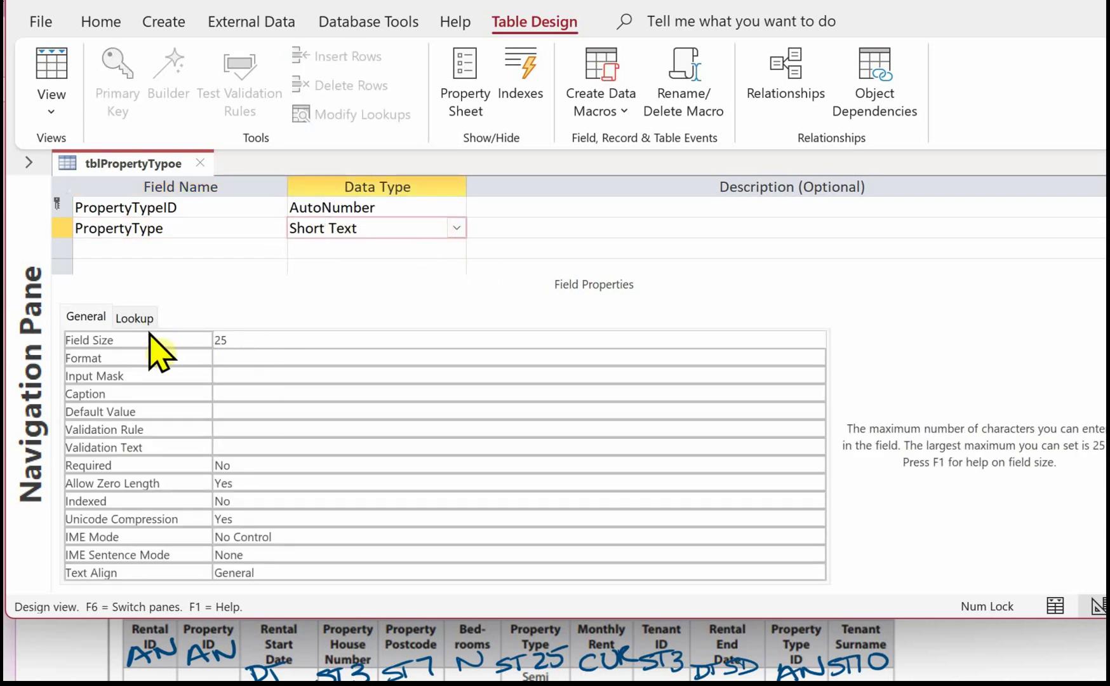
Step: Save and close the tblPropertyTypoe design
right_click(136, 168)
click(199, 166)
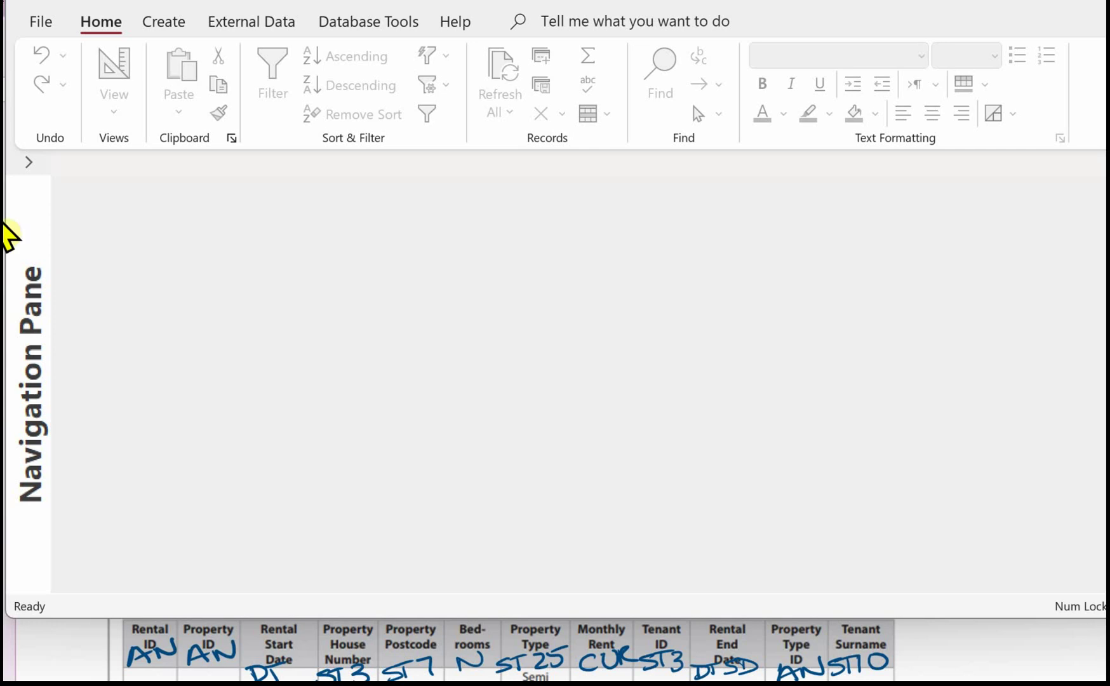
click(165, 22)
Step: Create a new blank table and save it as tblTenant in Design view
click(141, 83)
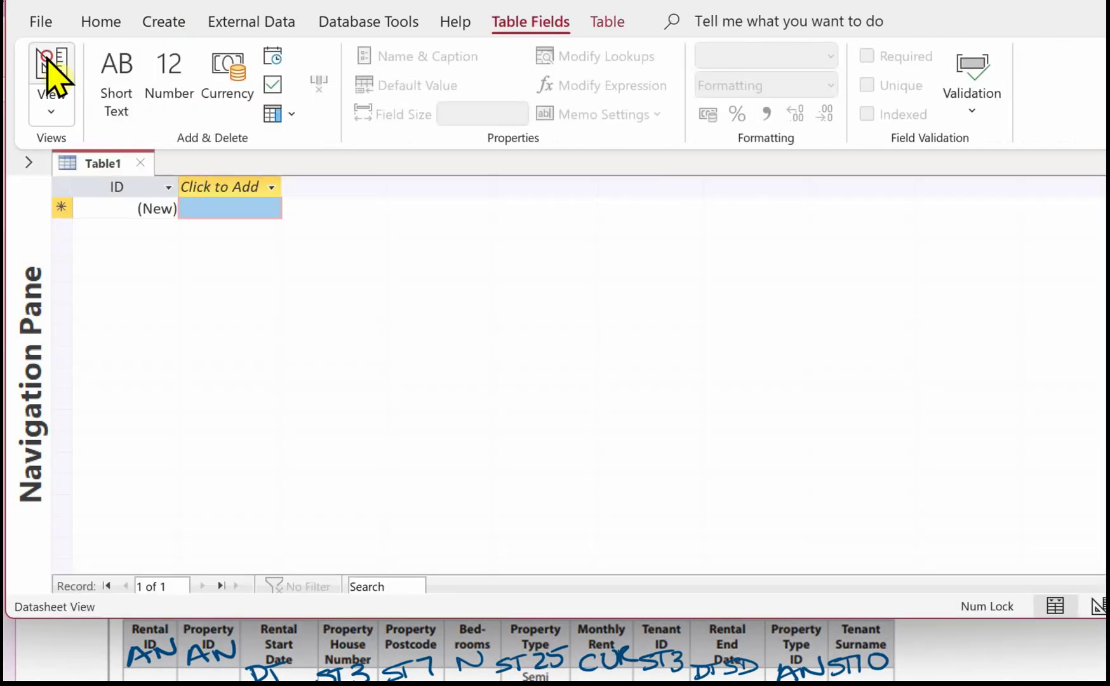
click(51, 67)
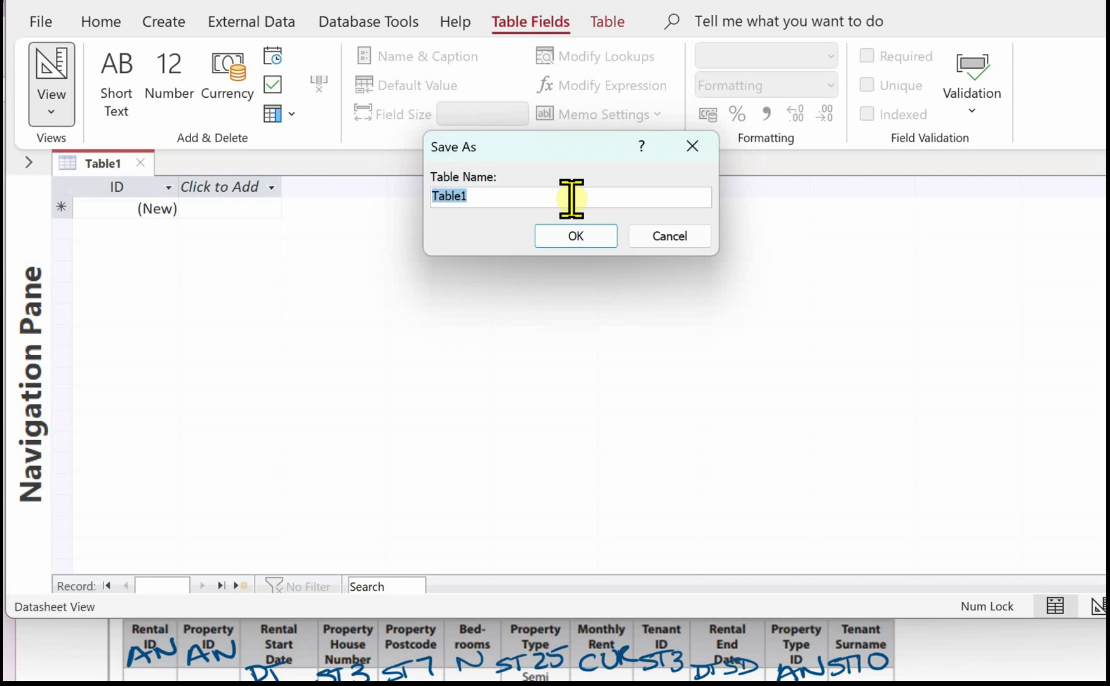
text(tblTenant)
click(570, 235)
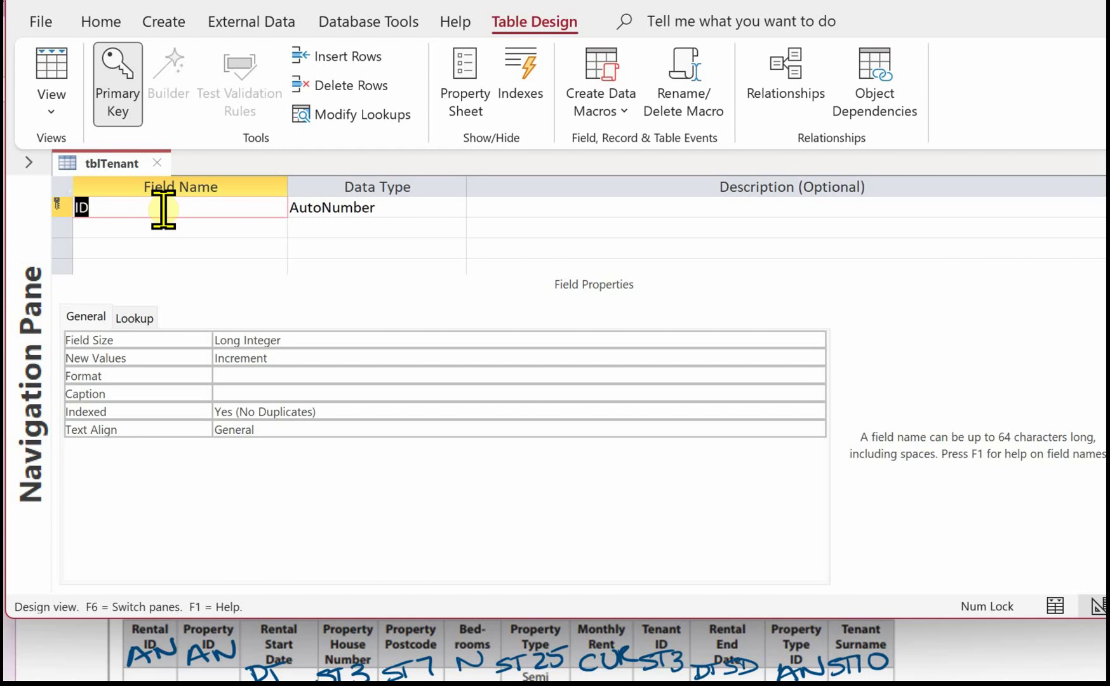
Step: Make the key field TenantID a Short Text field of size 3
text(TenantID)
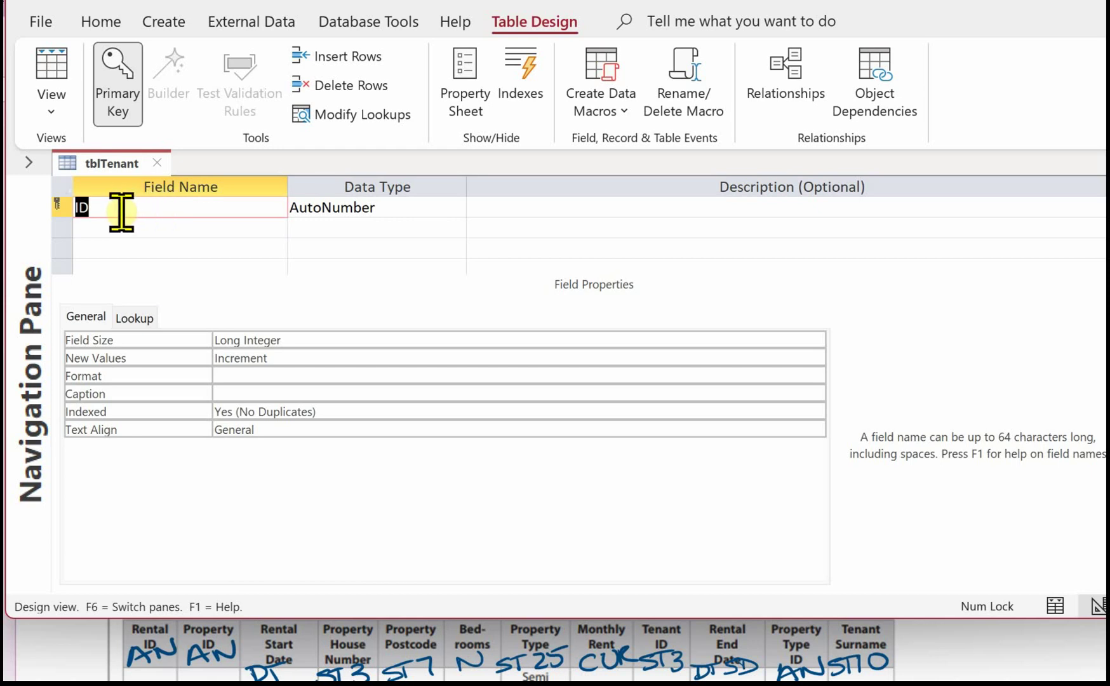
key(Tab)
double_click(249, 343)
text(3)
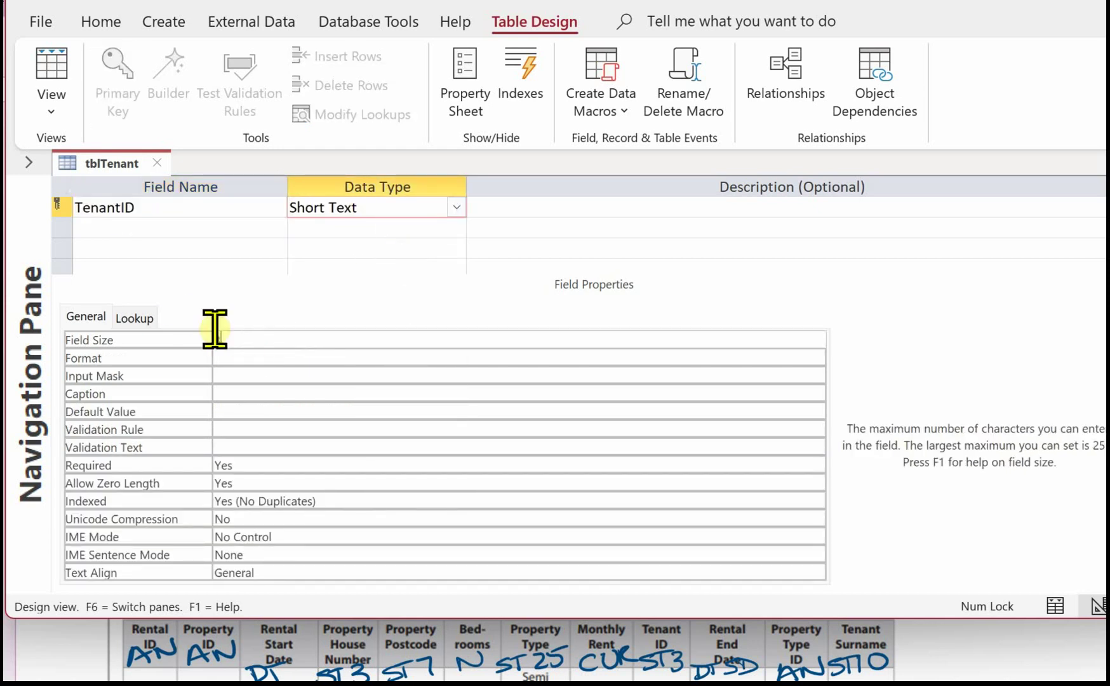
Step: Add TenanctSurname as Short Text size 10, then save and close tblTenant
click(139, 227)
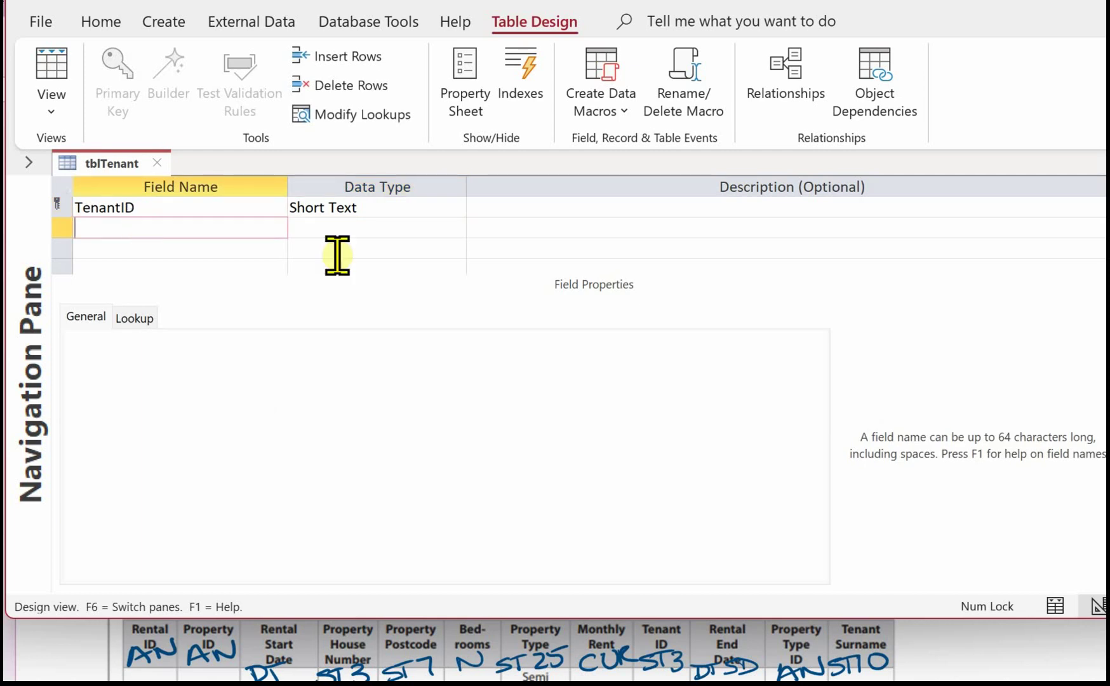
text(TenanctSurname)
click(358, 227)
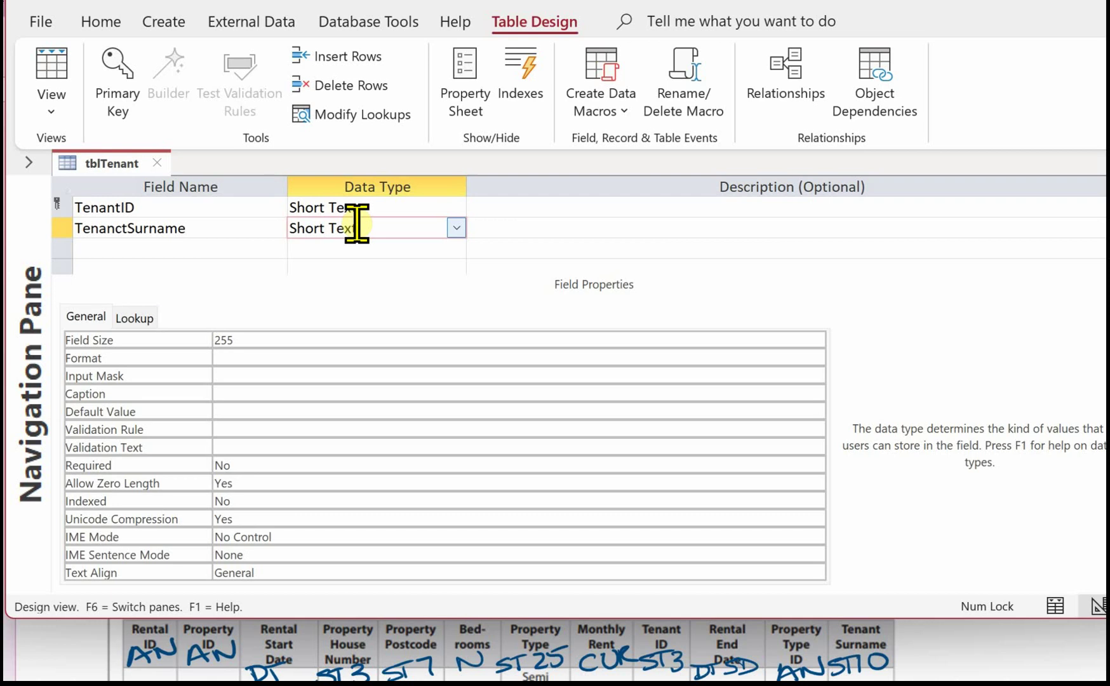
key(F6)
text(10)
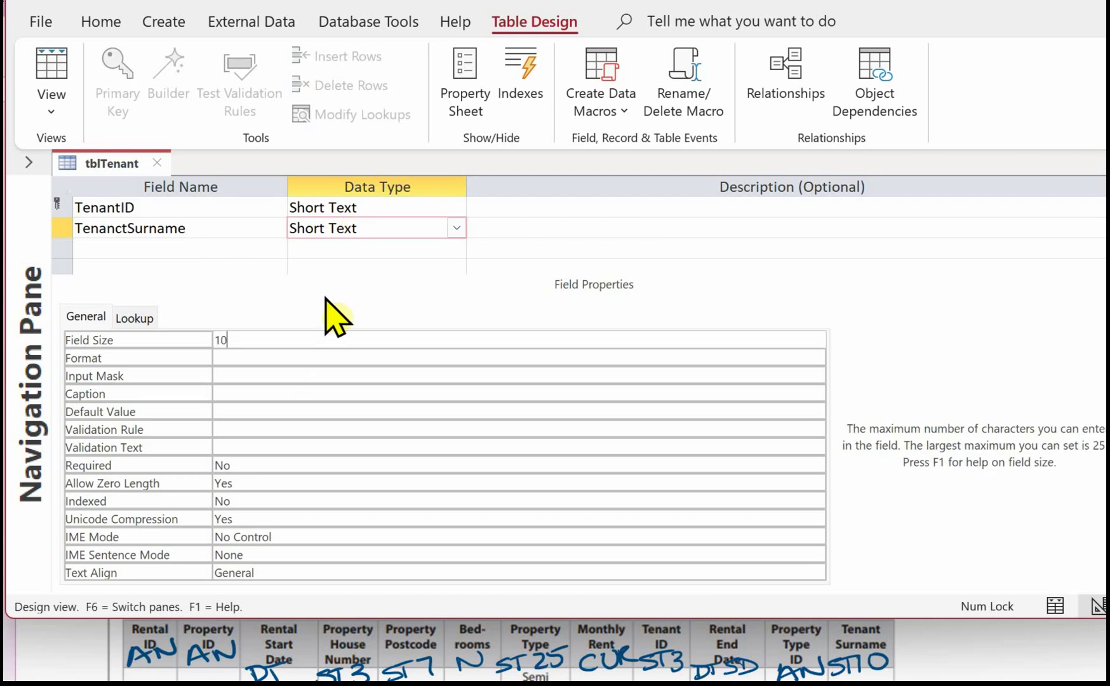
right_click(124, 163)
click(163, 208)
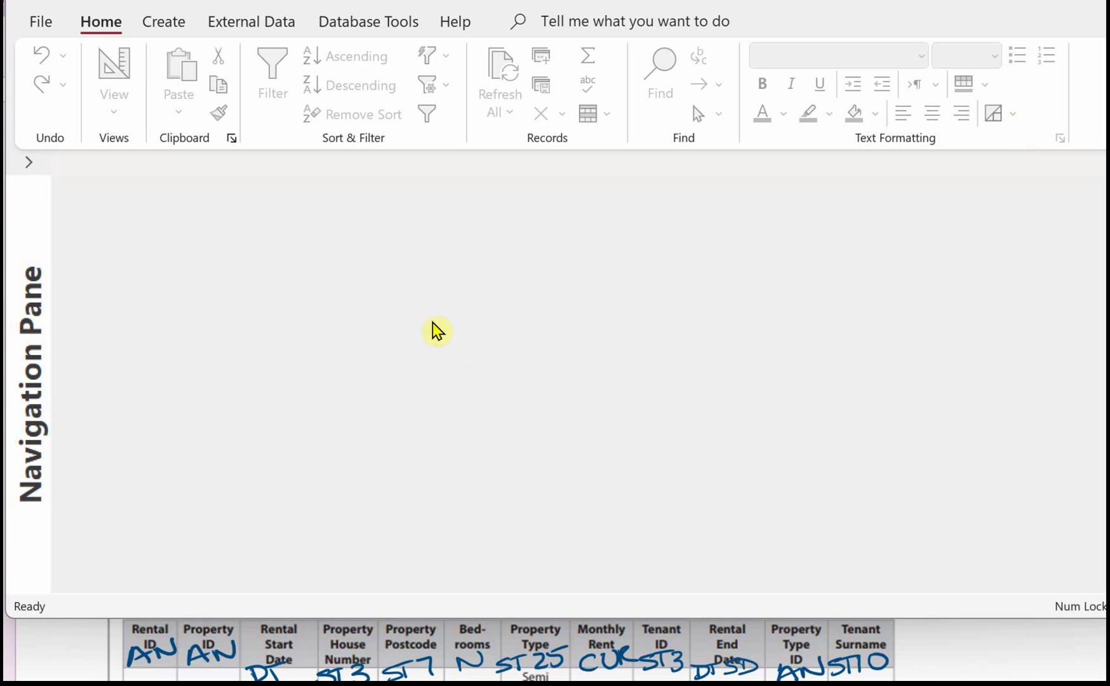
Step: Save the new table as tblProperty with PropertyID key and PropertyTypeID as Number
click(565, 235)
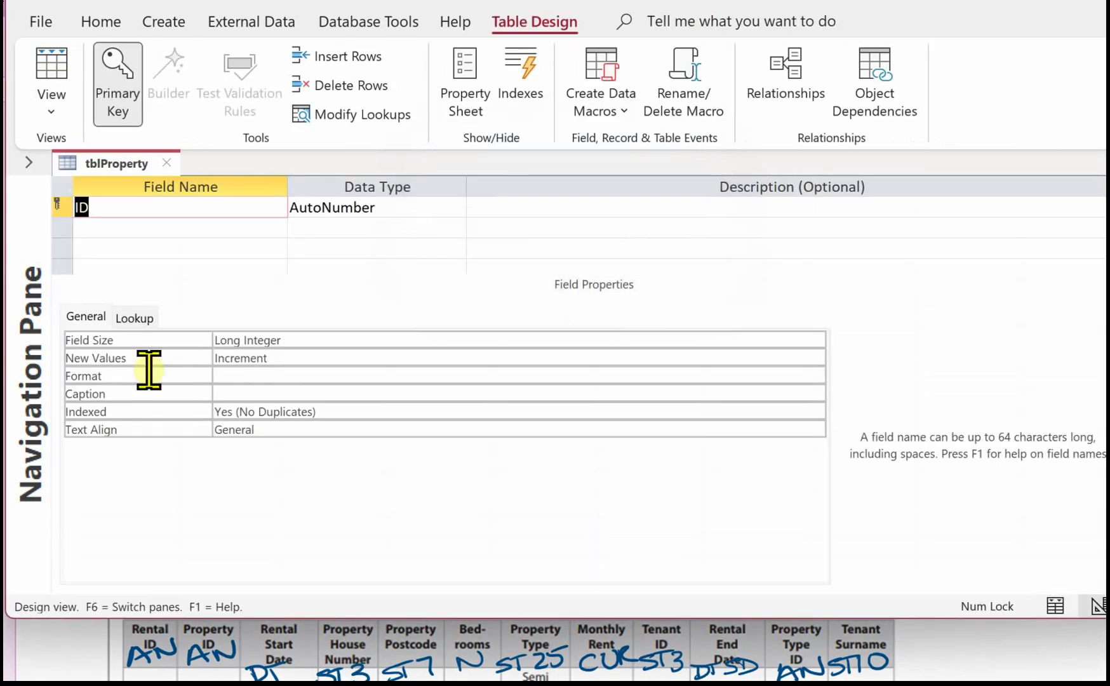
text(PropertyID)
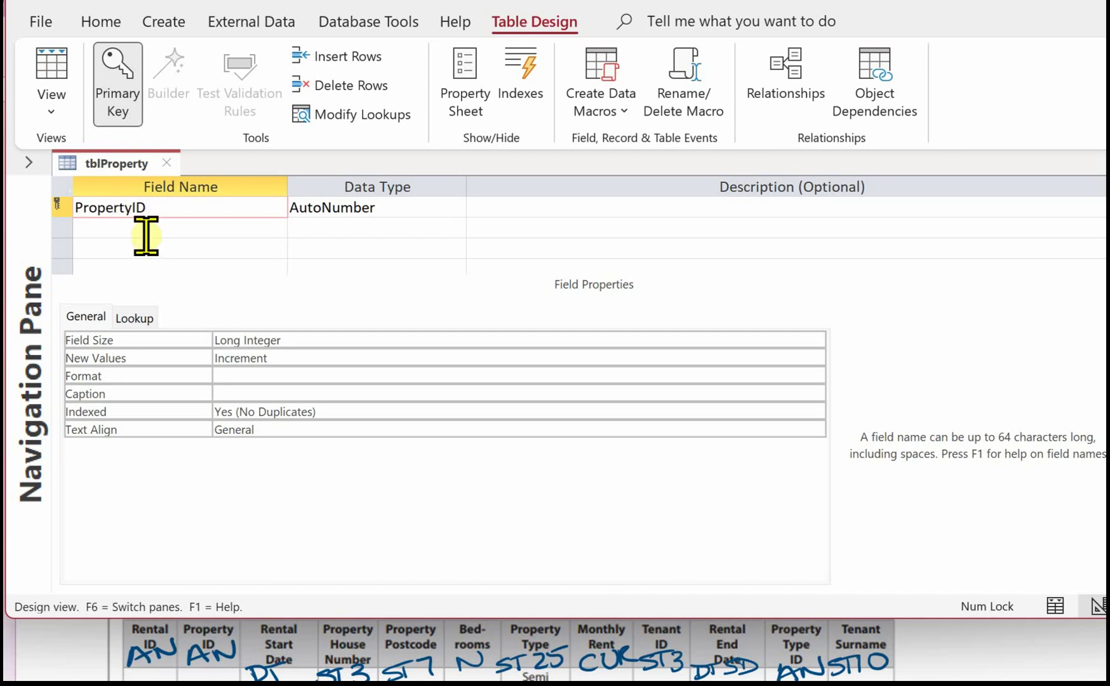
key(Down)
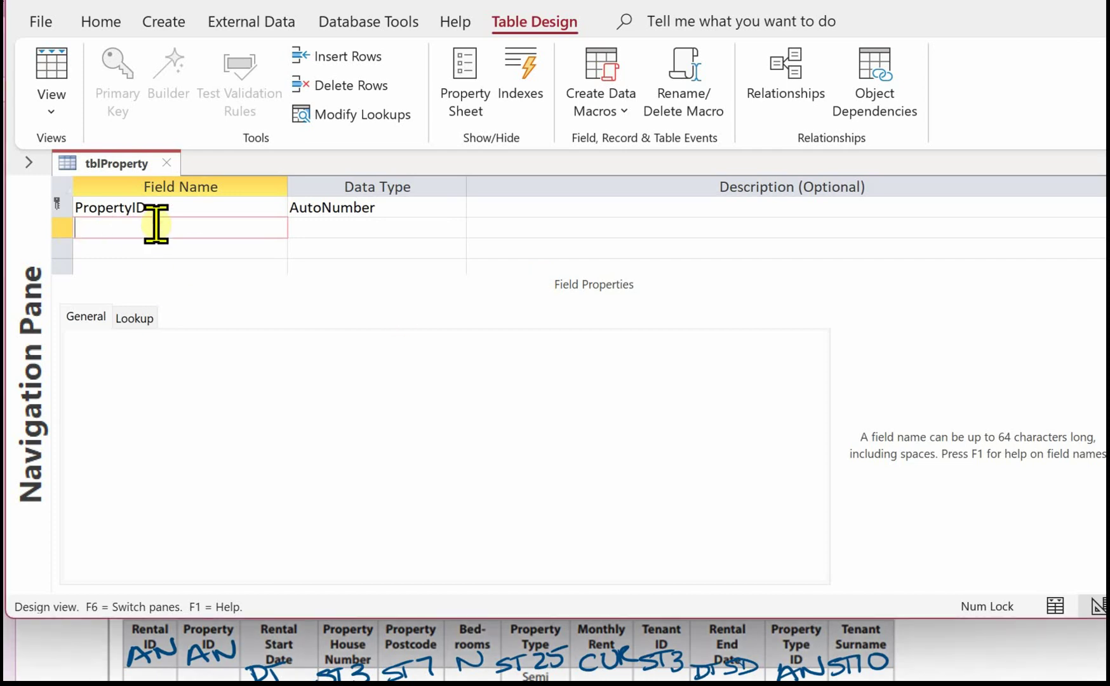
text(PropertyTypeID)
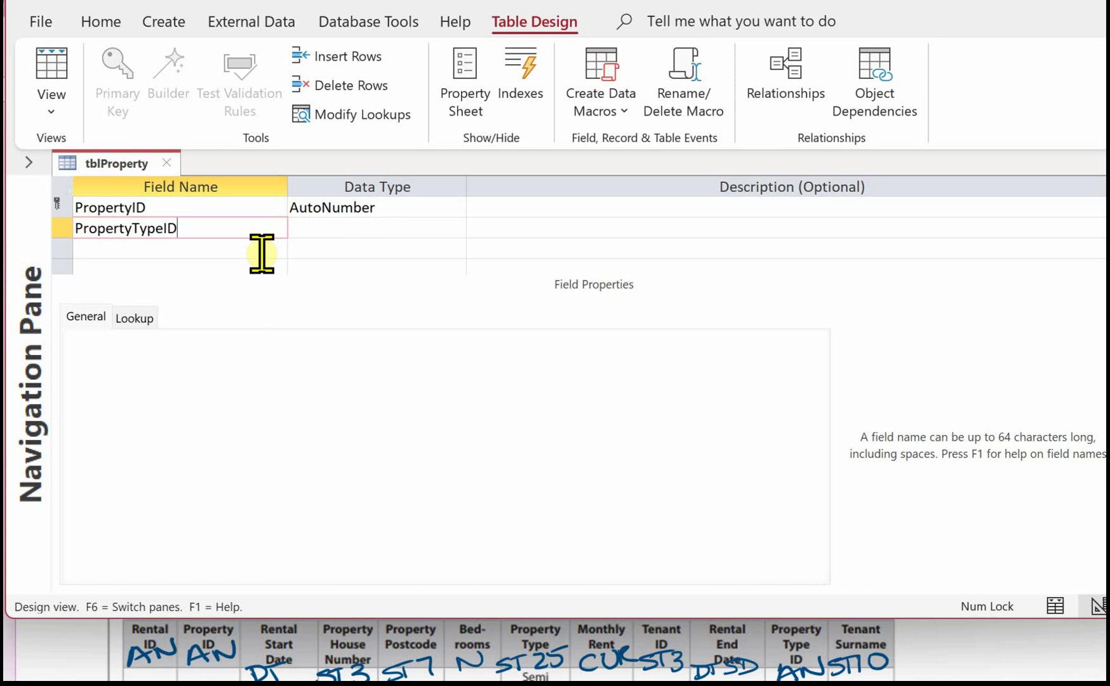
click(333, 227)
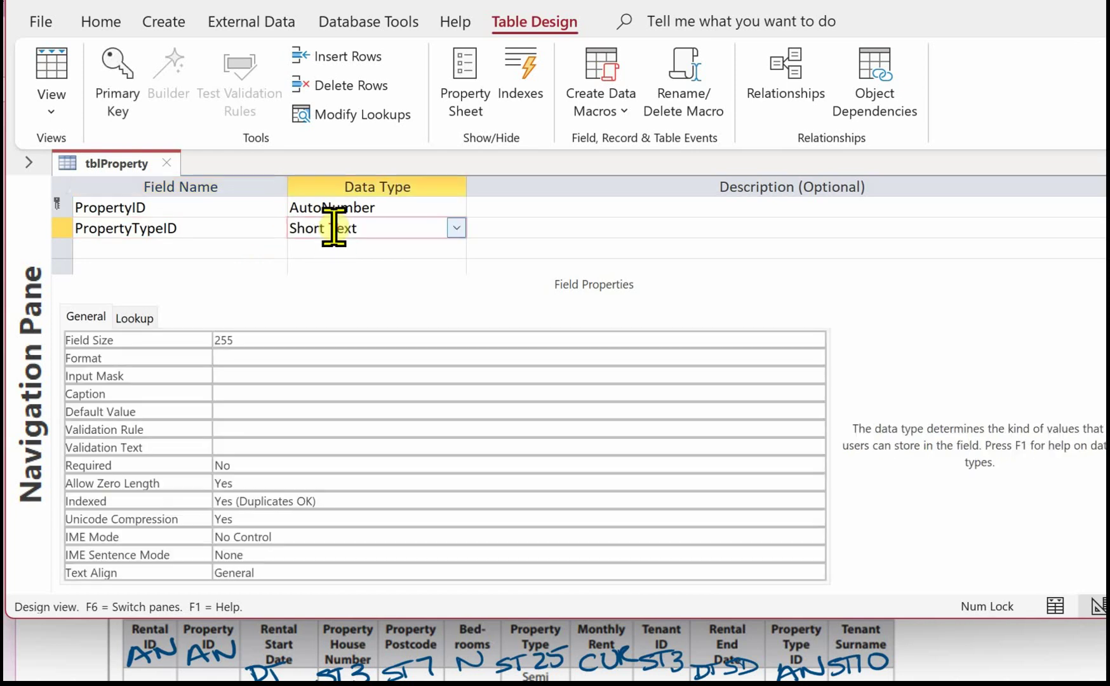
click(456, 228)
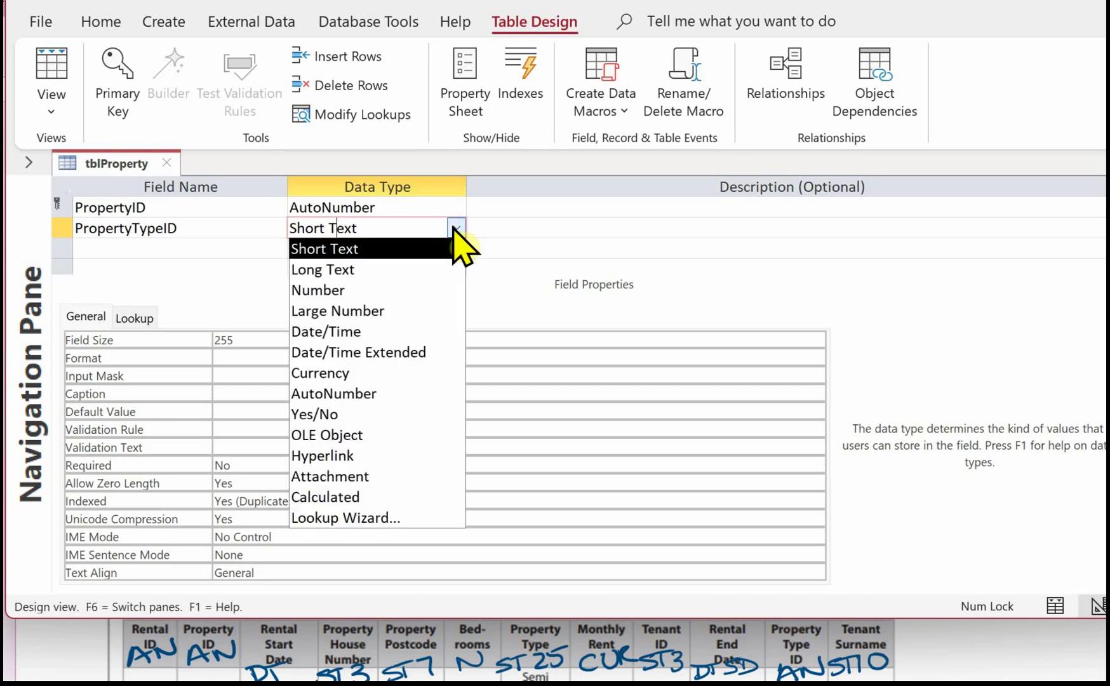
click(343, 294)
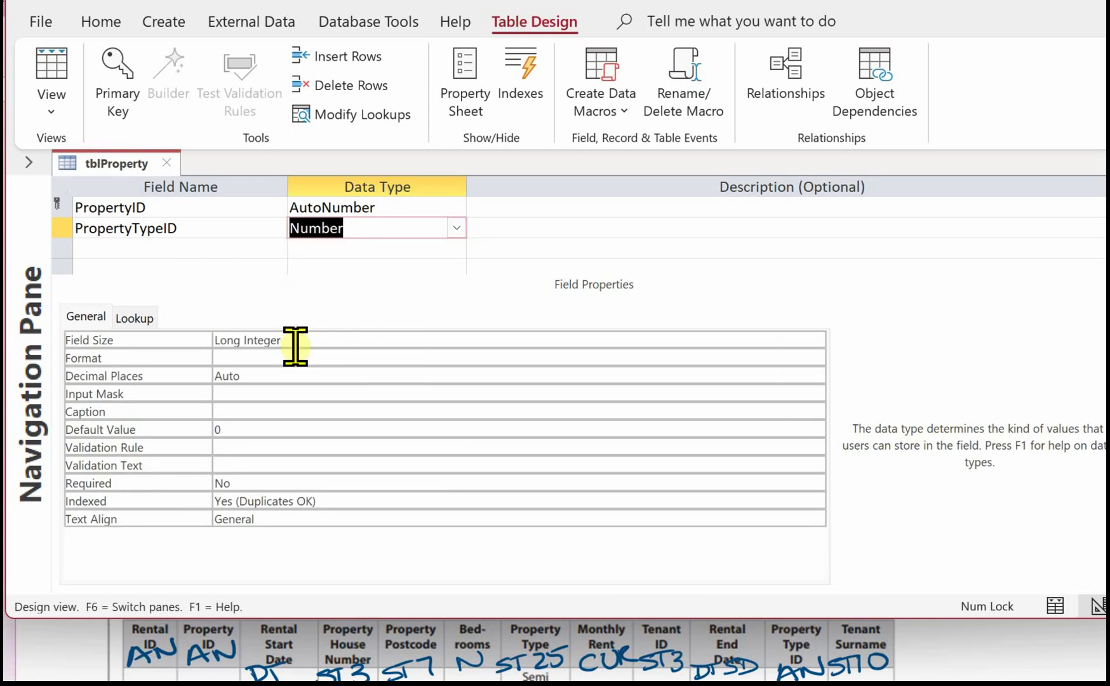
Step: Add HouseNo as a Short Text field with field size 3
click(131, 246)
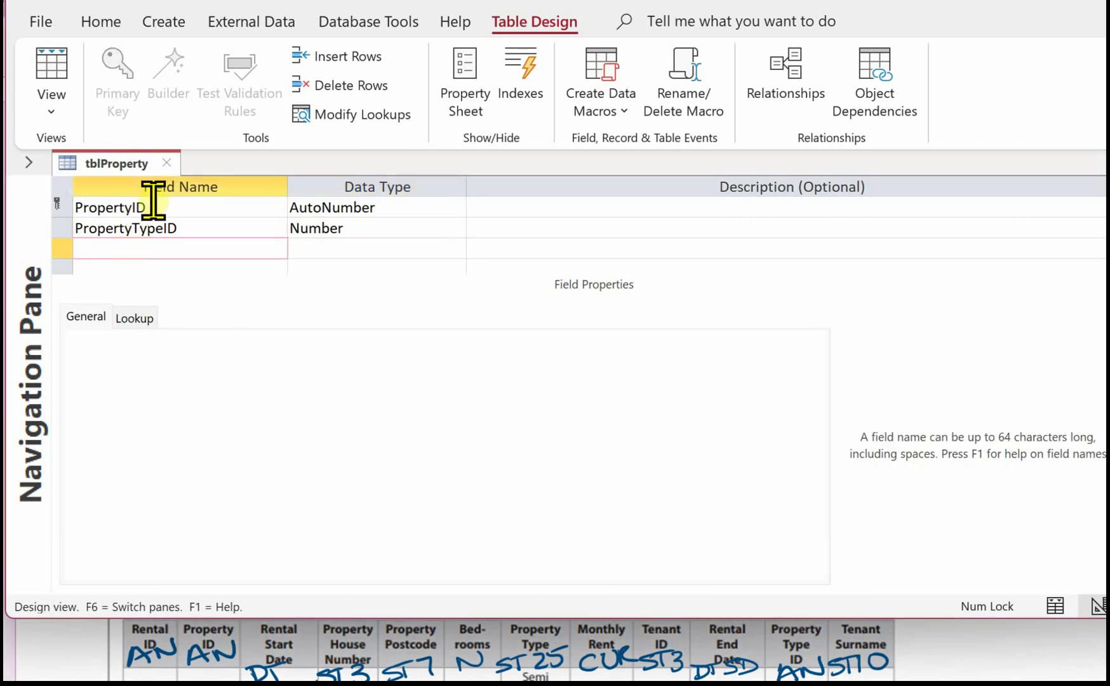
text(HouseNo)
key(Tab)
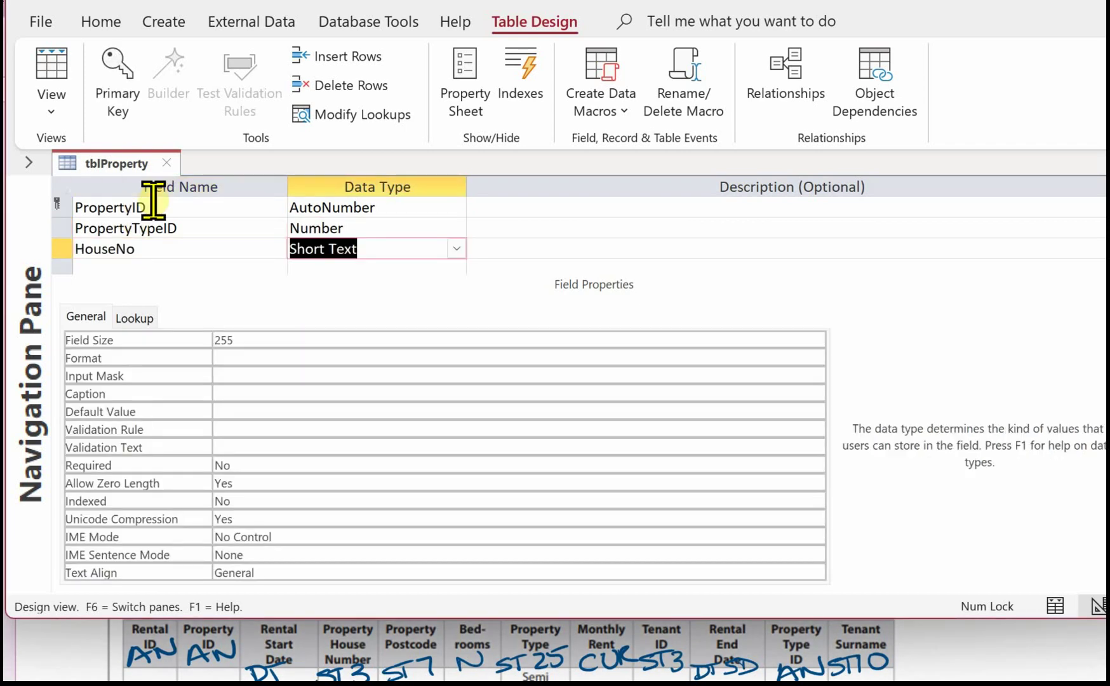
click(253, 336)
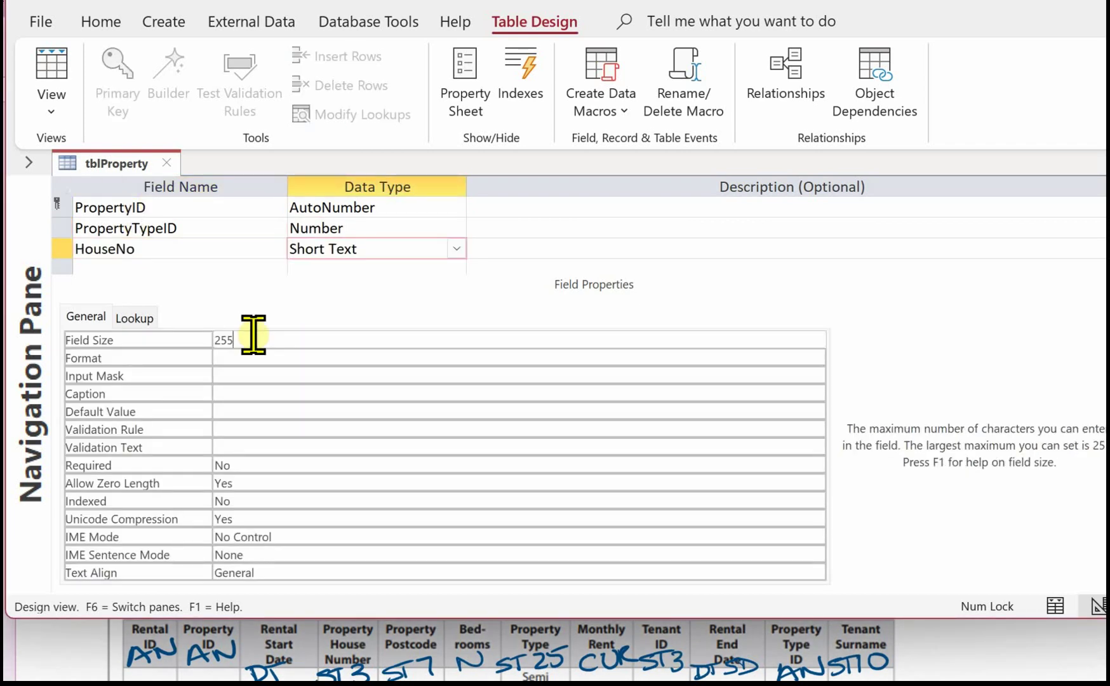
key(BackSpace)
key(BackSpace)
key(BackSpace)
text(3)
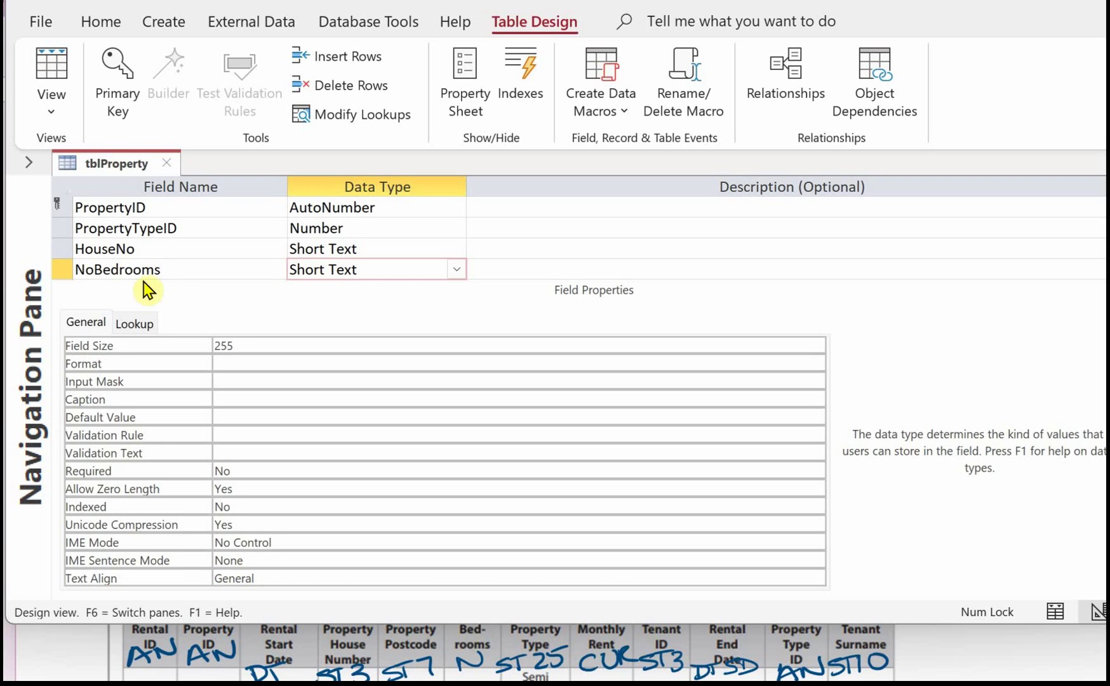
Step: Make NoBedrooms a Number field and start a Postcode text field
click(455, 269)
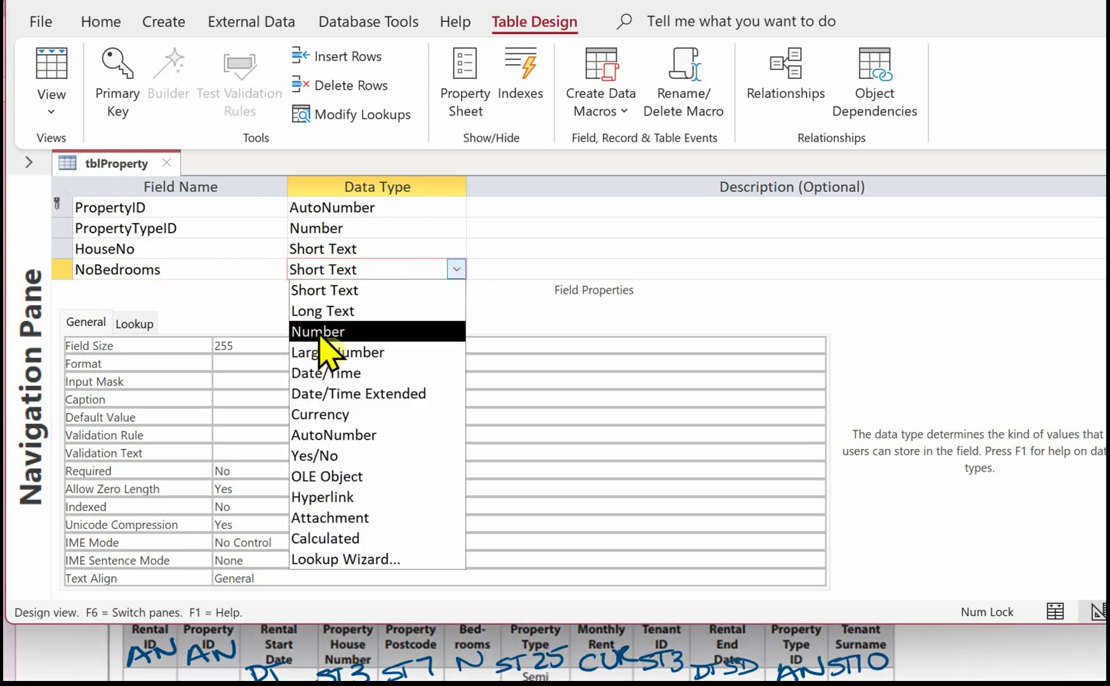
click(386, 335)
scroll(432, 254, down, 1)
click(191, 230)
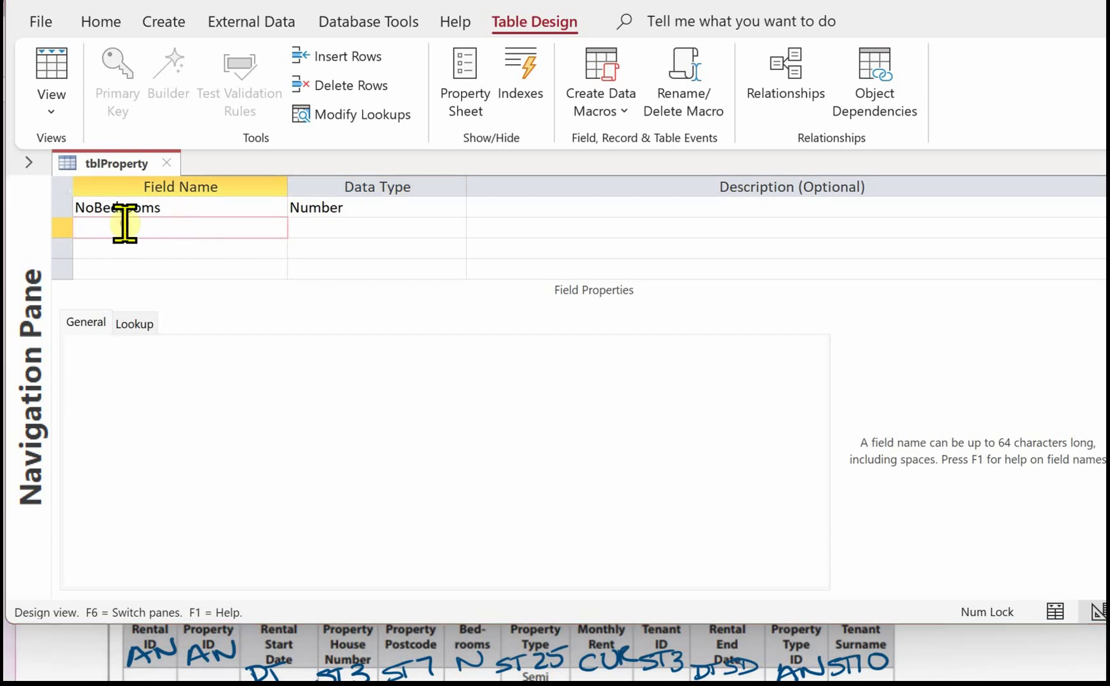
key(Tab)
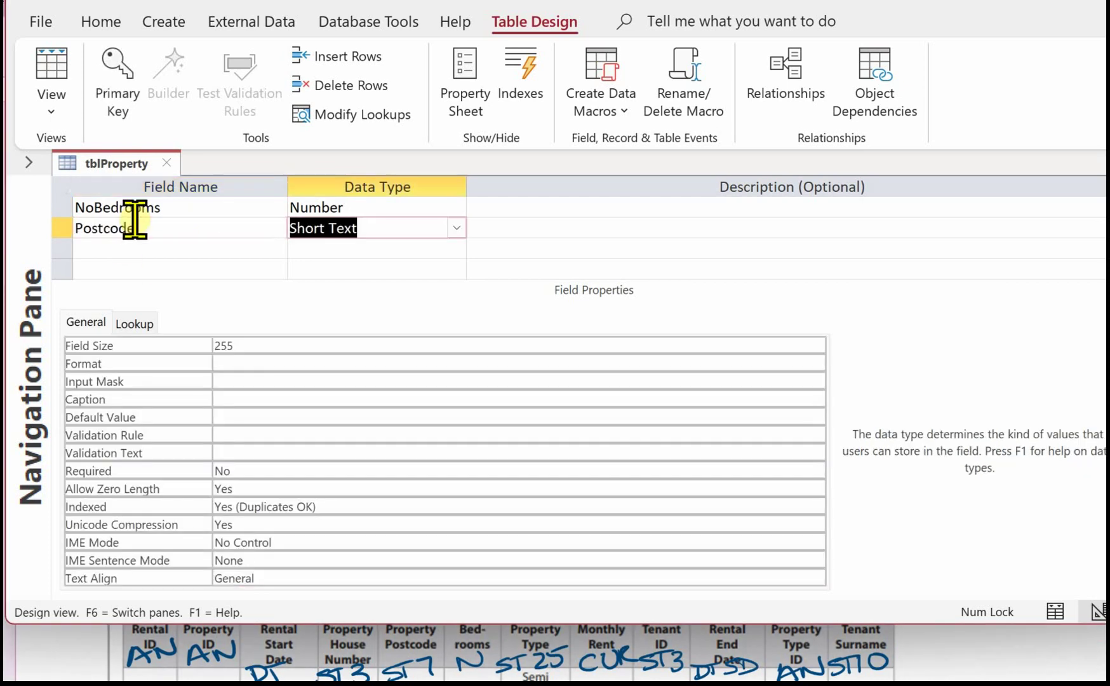
click(248, 347)
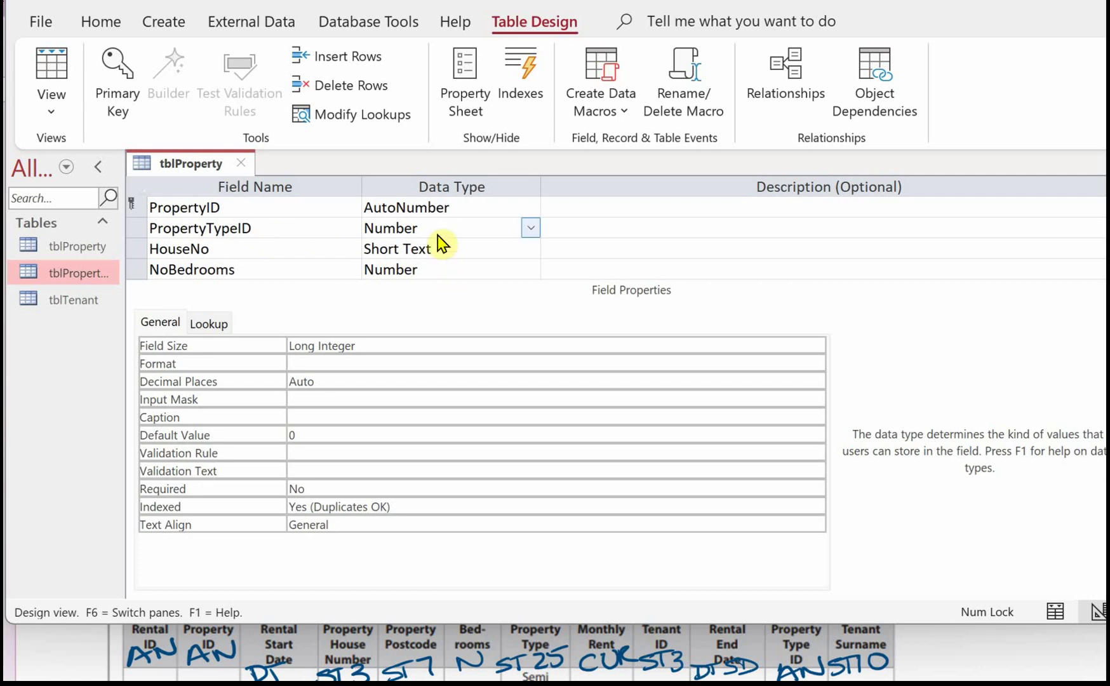
click(529, 228)
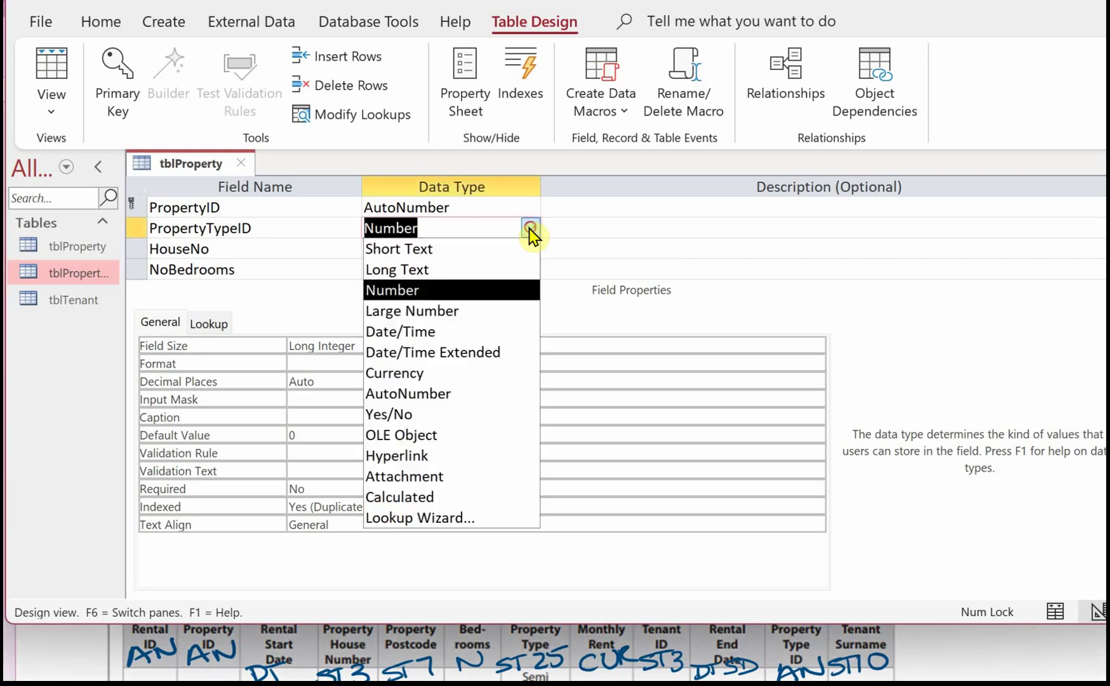
Step: Make PropertyTypeID a lookup to tblPropertyType's PropertyTypeID with cascade-delete integrity
click(464, 518)
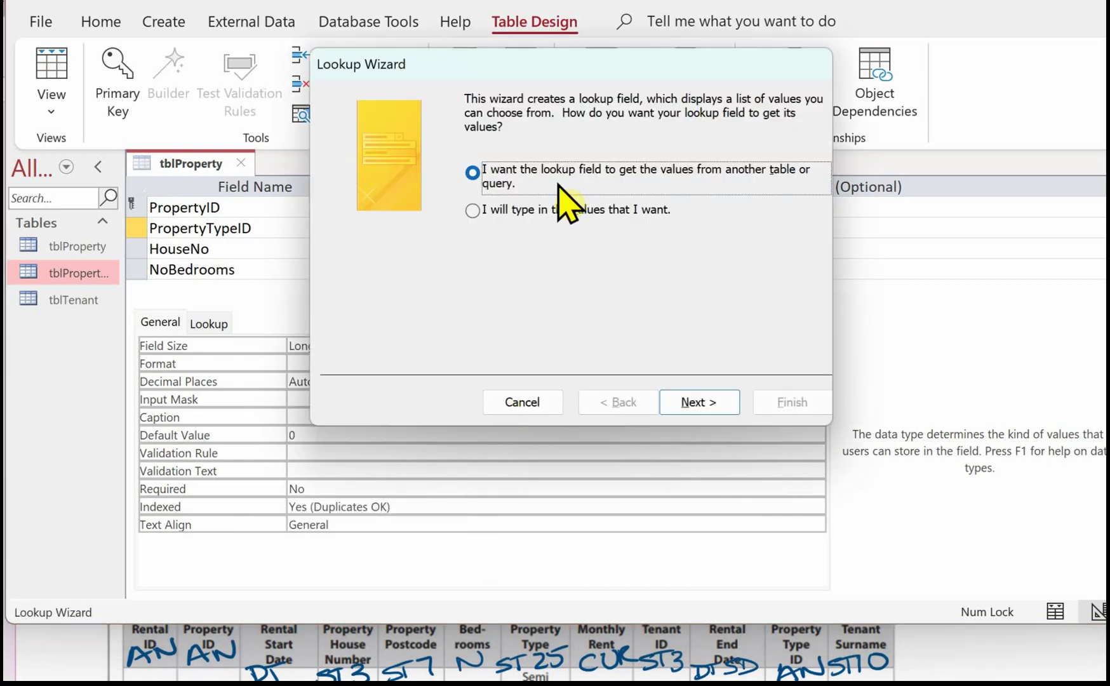
click(708, 404)
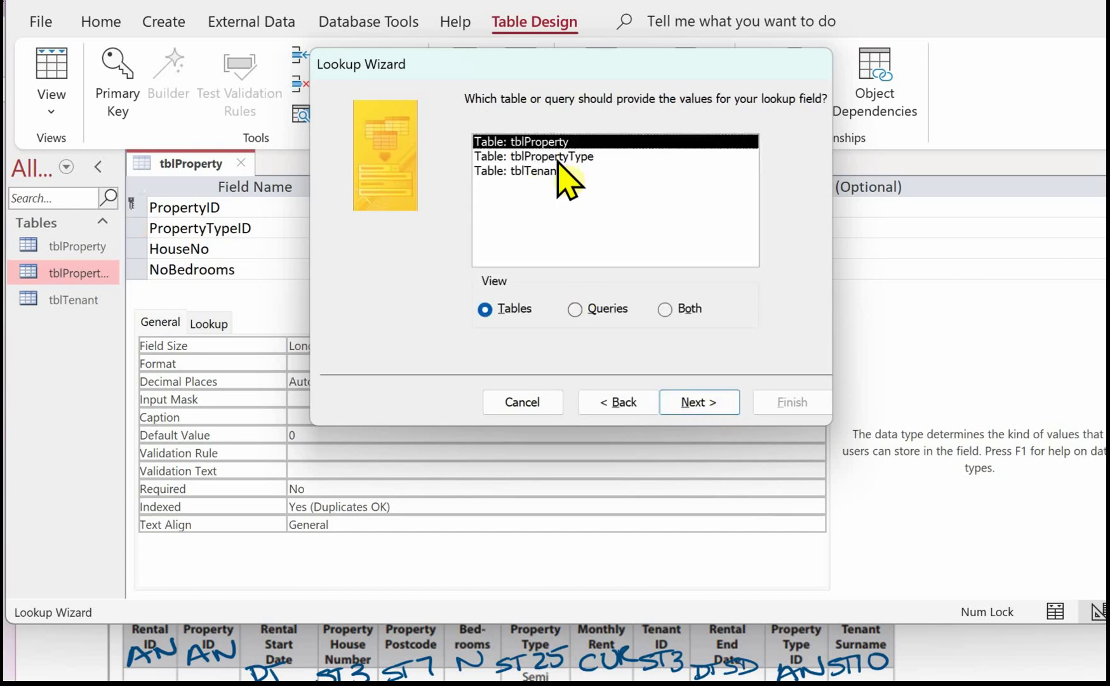
click(572, 156)
click(699, 400)
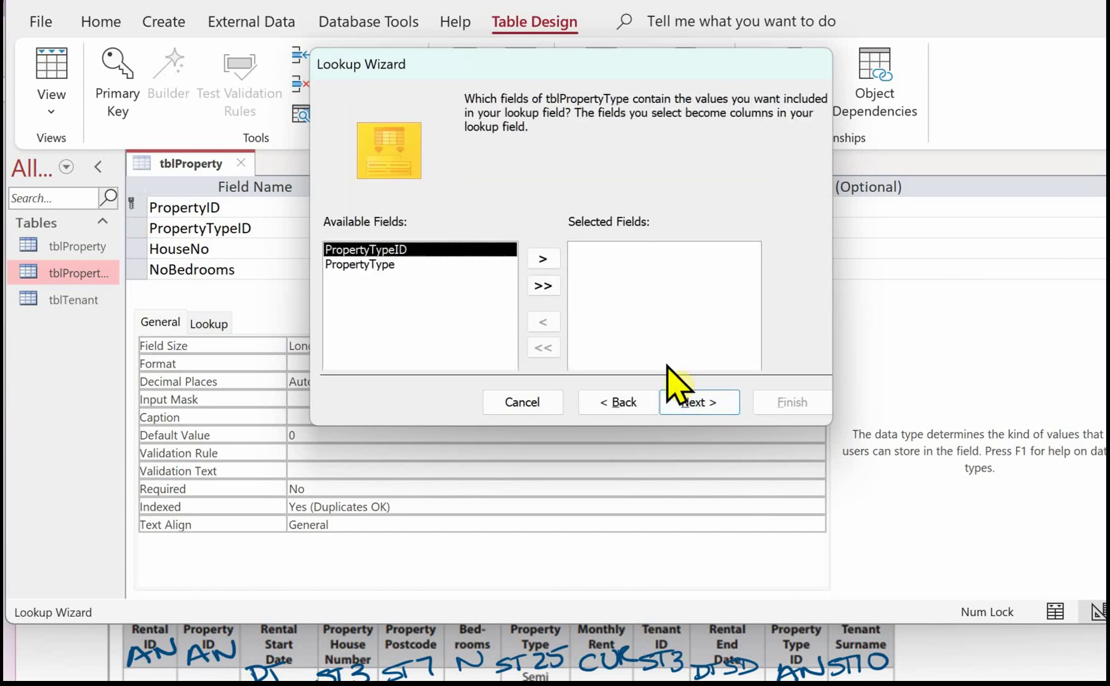
click(545, 259)
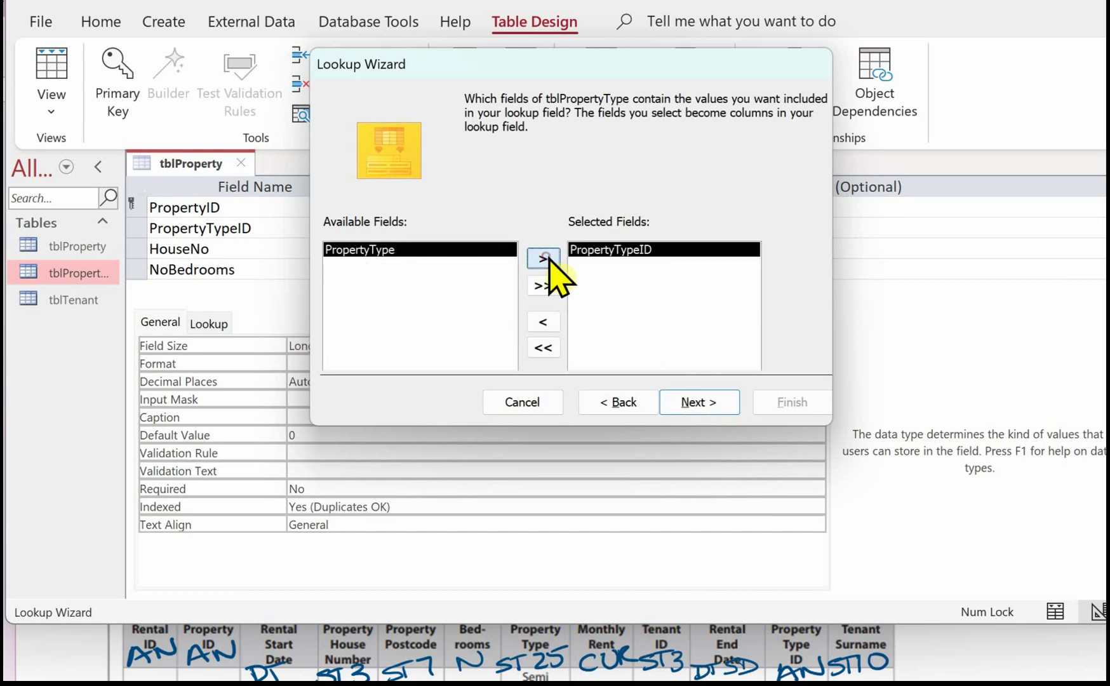
click(701, 406)
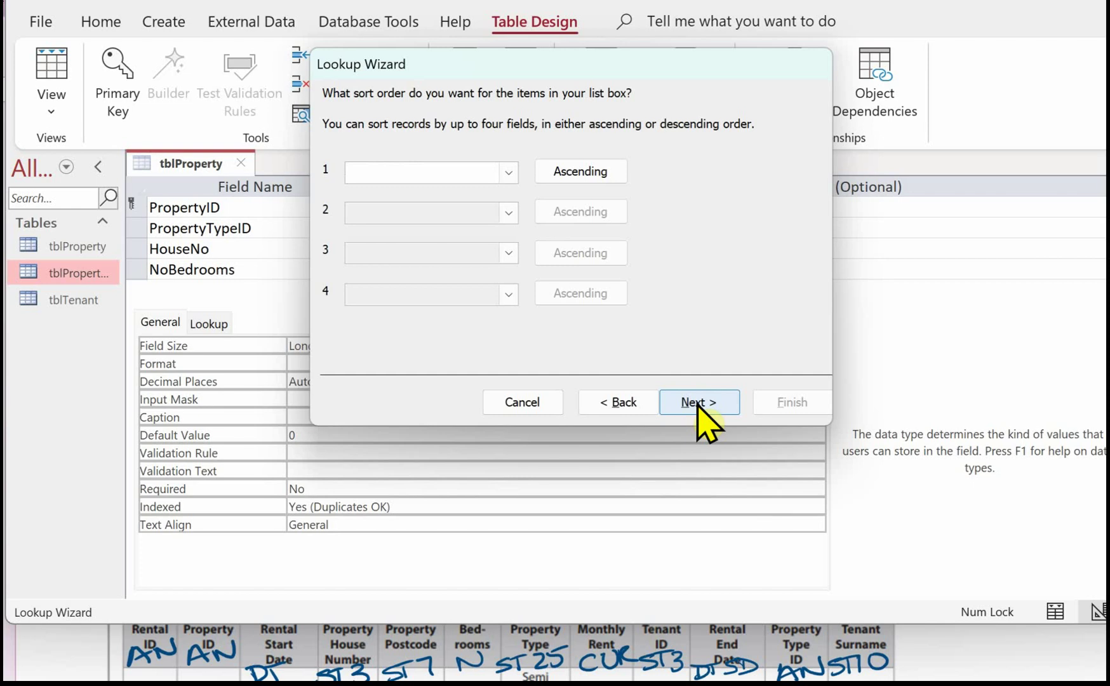
click(698, 404)
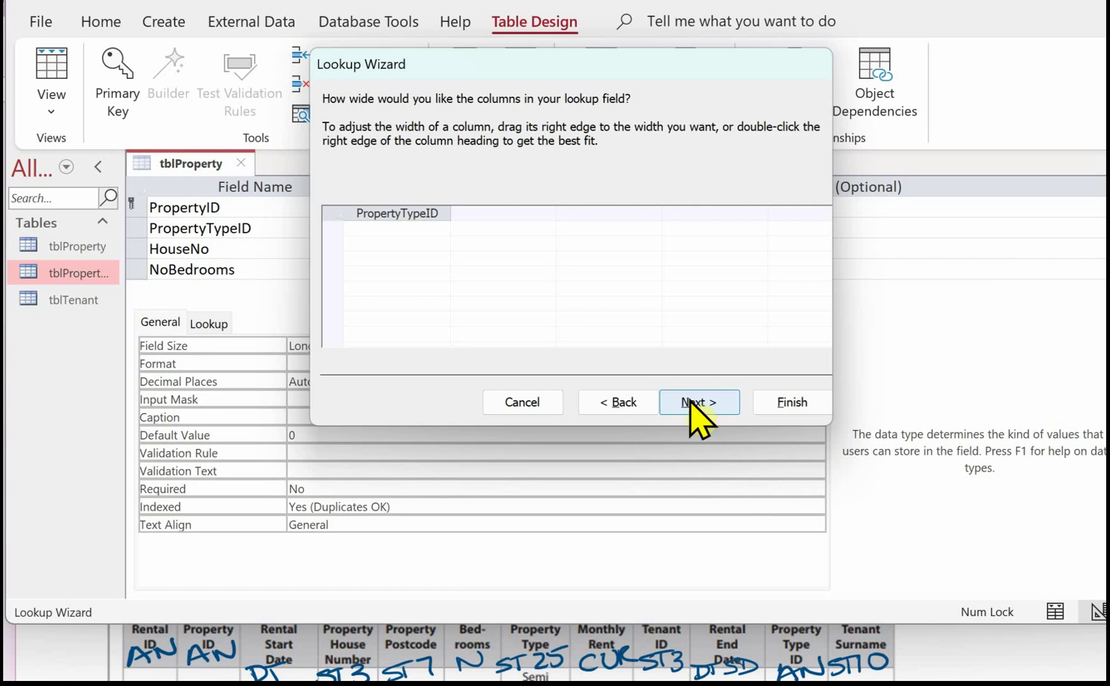
click(699, 404)
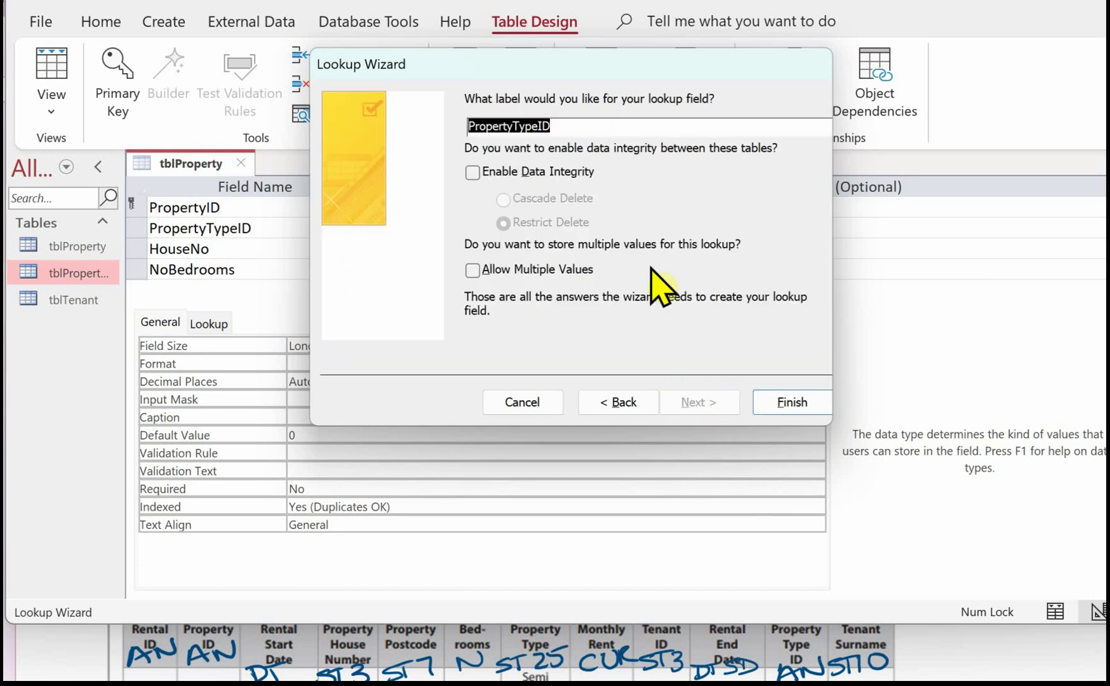
click(472, 172)
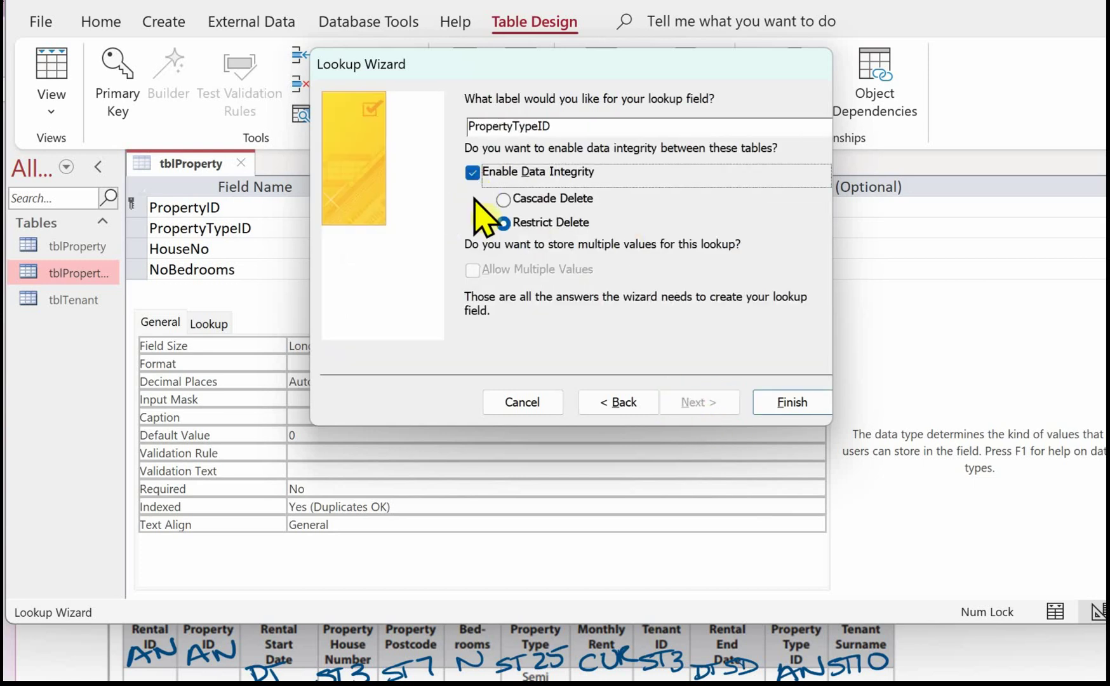
click(503, 198)
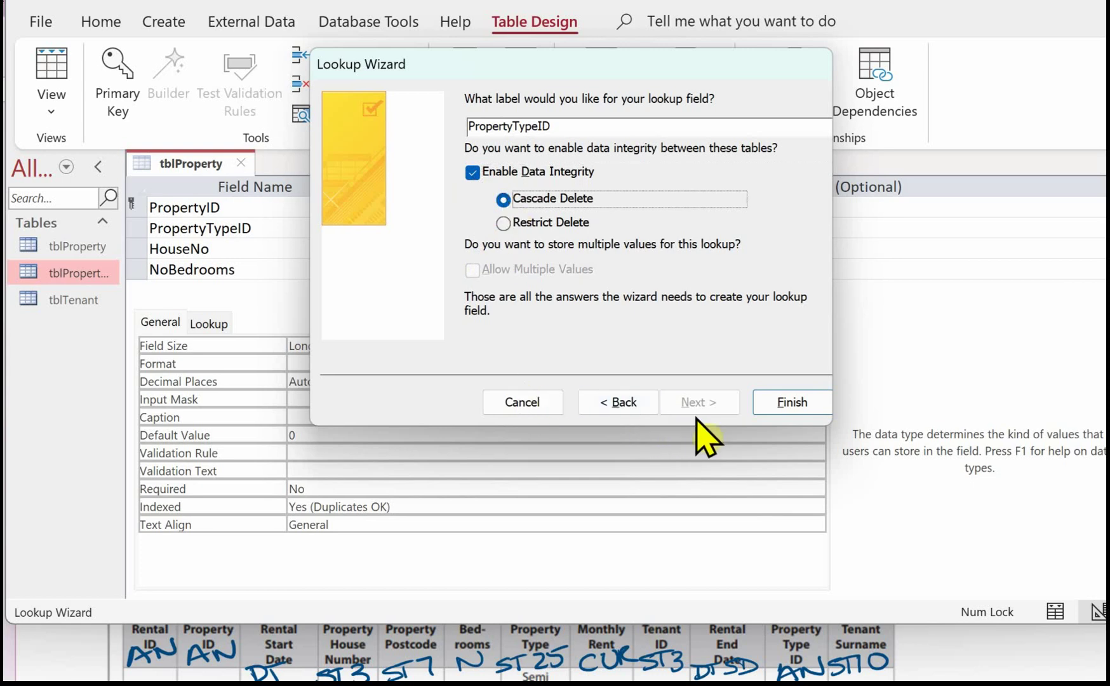
click(779, 404)
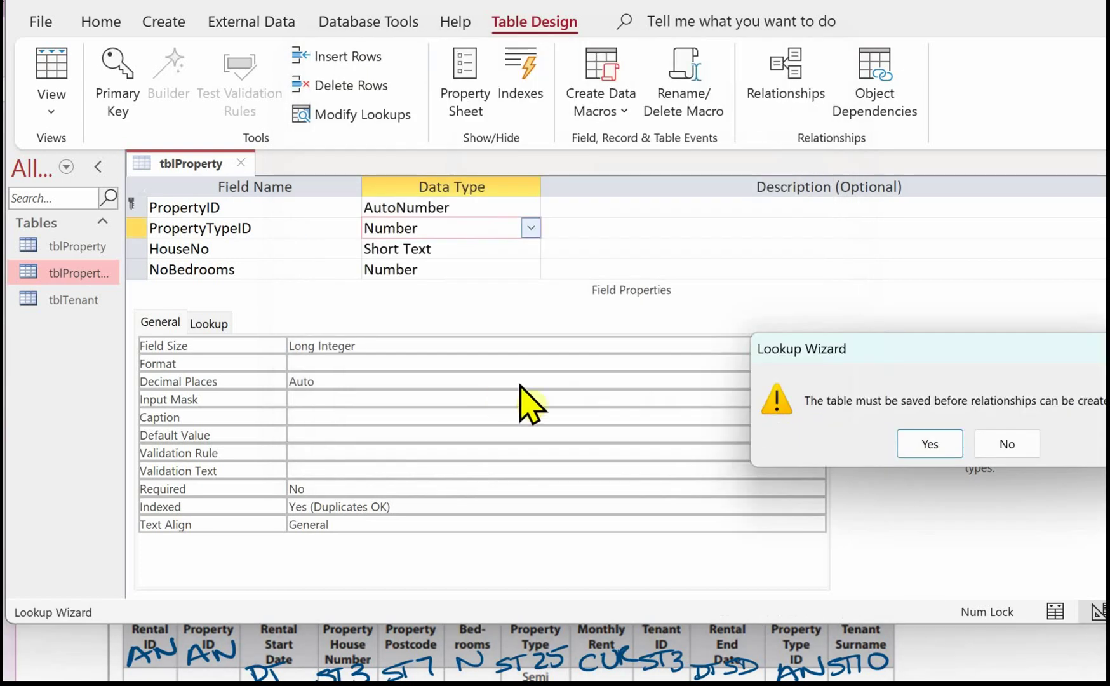
Step: Save tblProperty, confirm overwriting the design, and close it
click(808, 344)
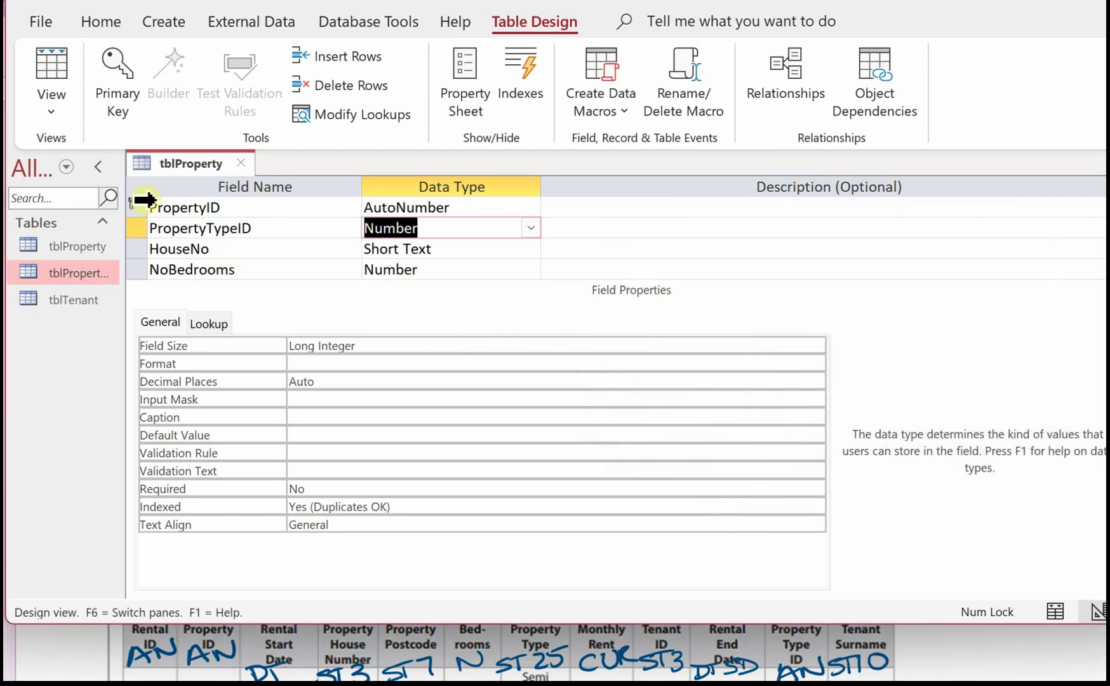
right_click(218, 171)
click(263, 181)
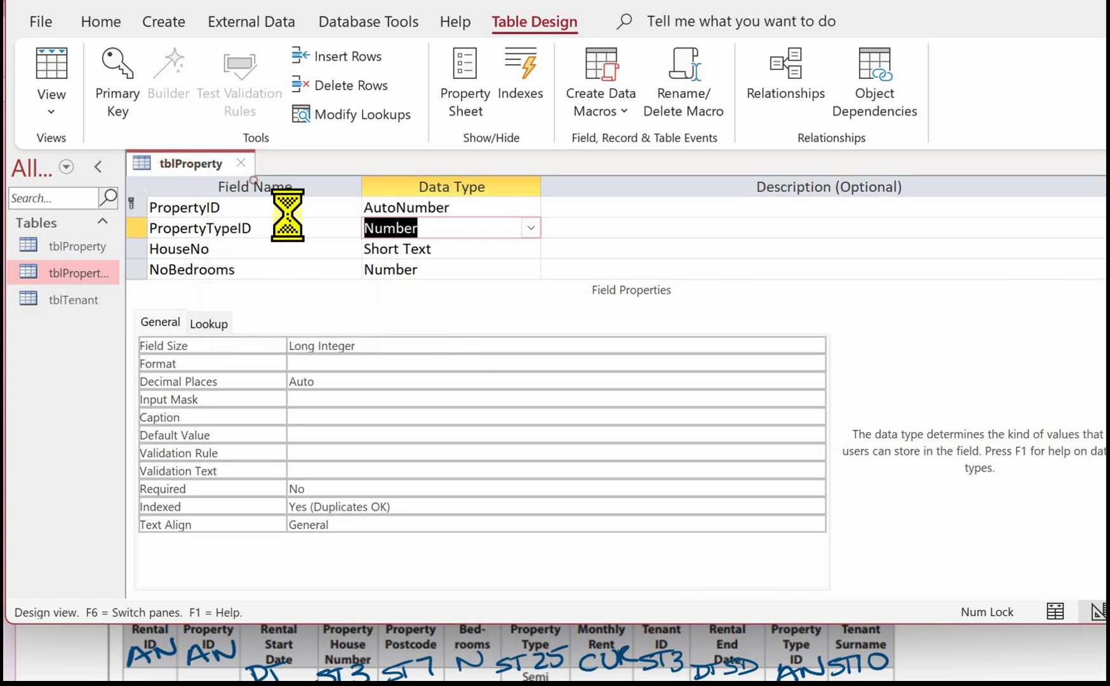
click(918, 477)
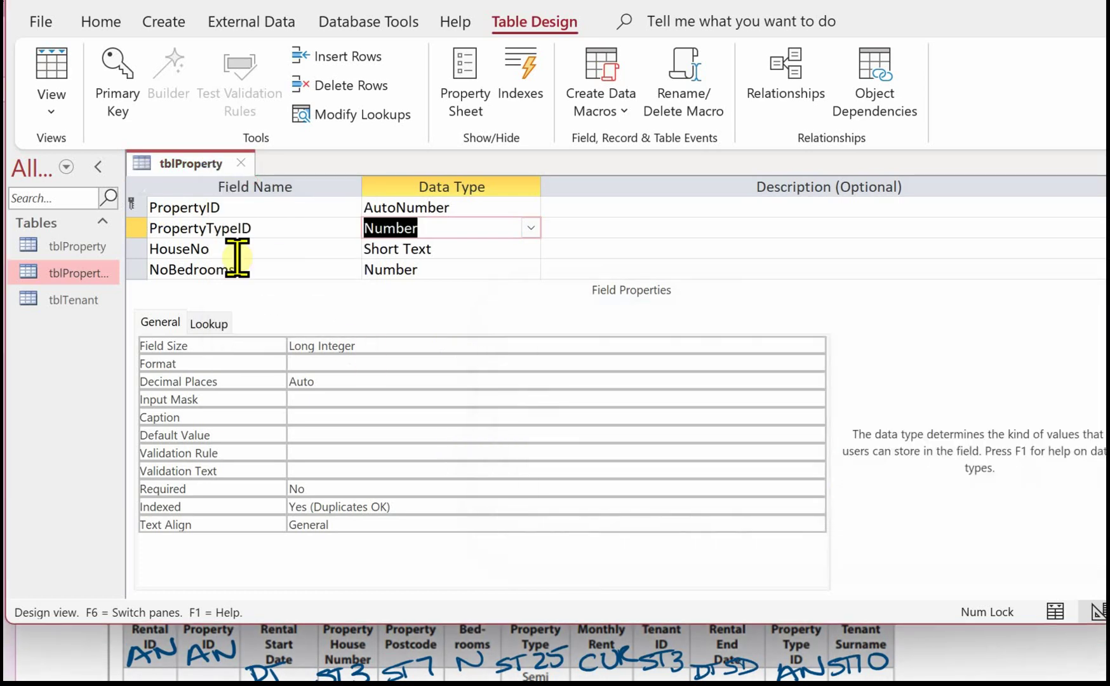
click(242, 163)
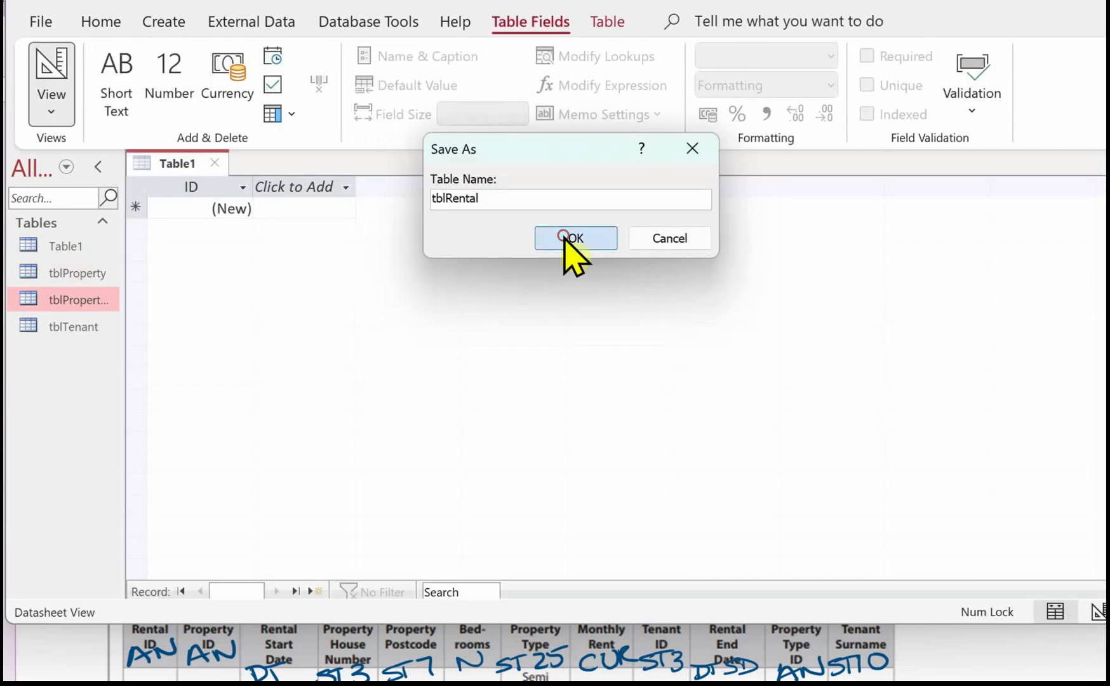
Step: Save the new table as tblRental with RentalID key and PropertyID as Number
click(562, 236)
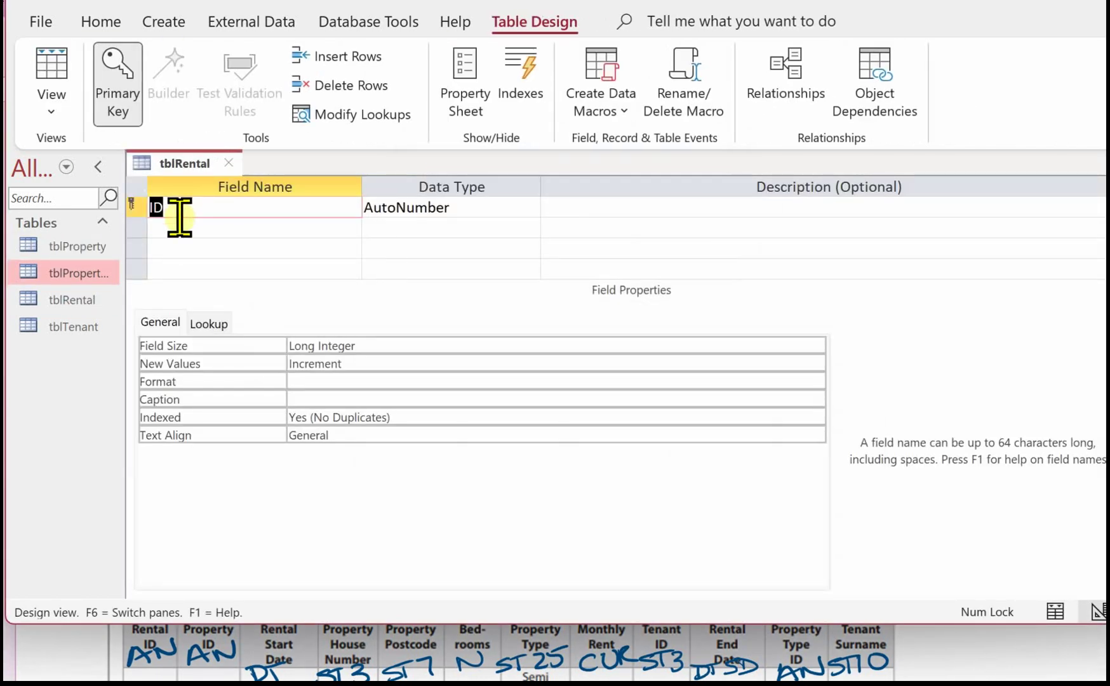
text(RentalID)
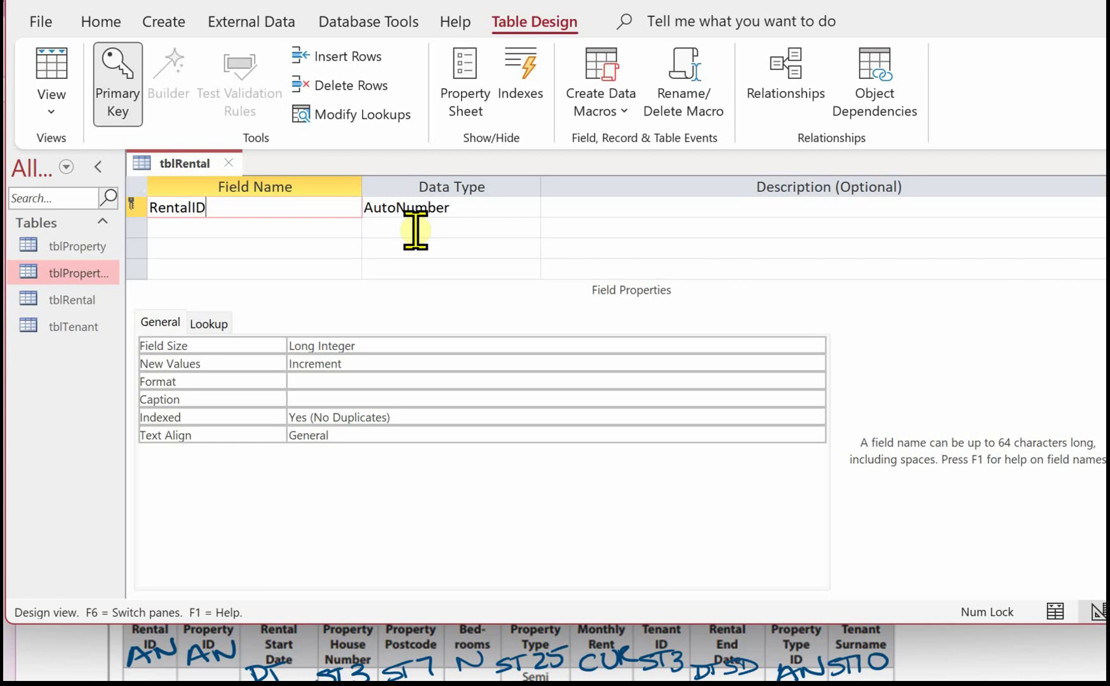
click(273, 227)
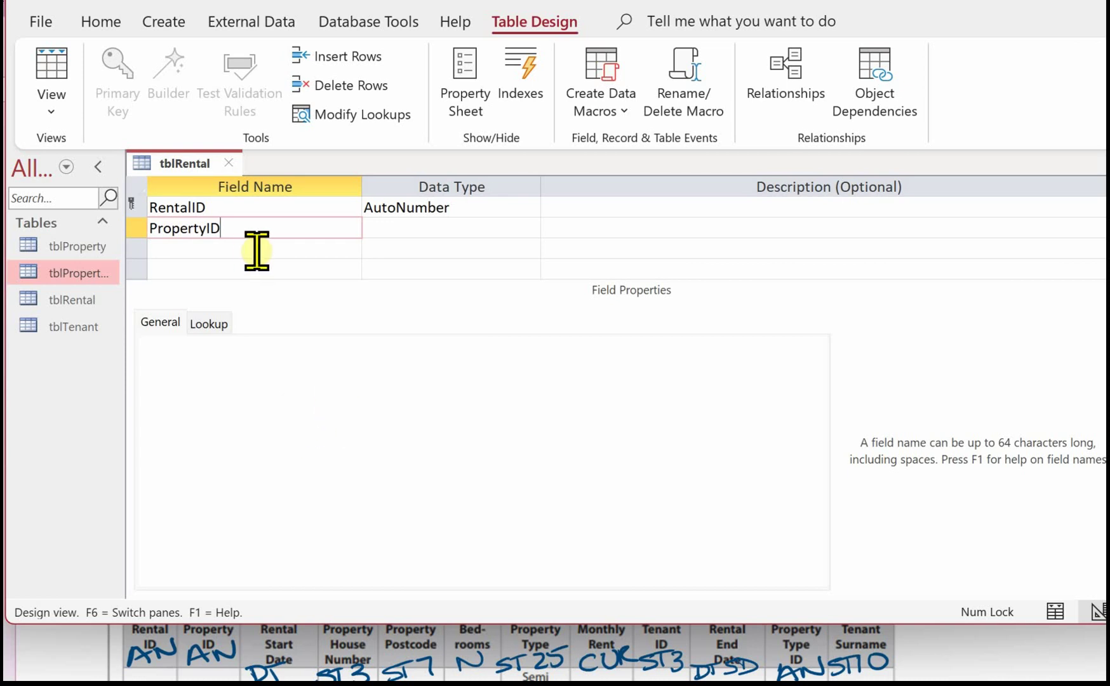
click(416, 230)
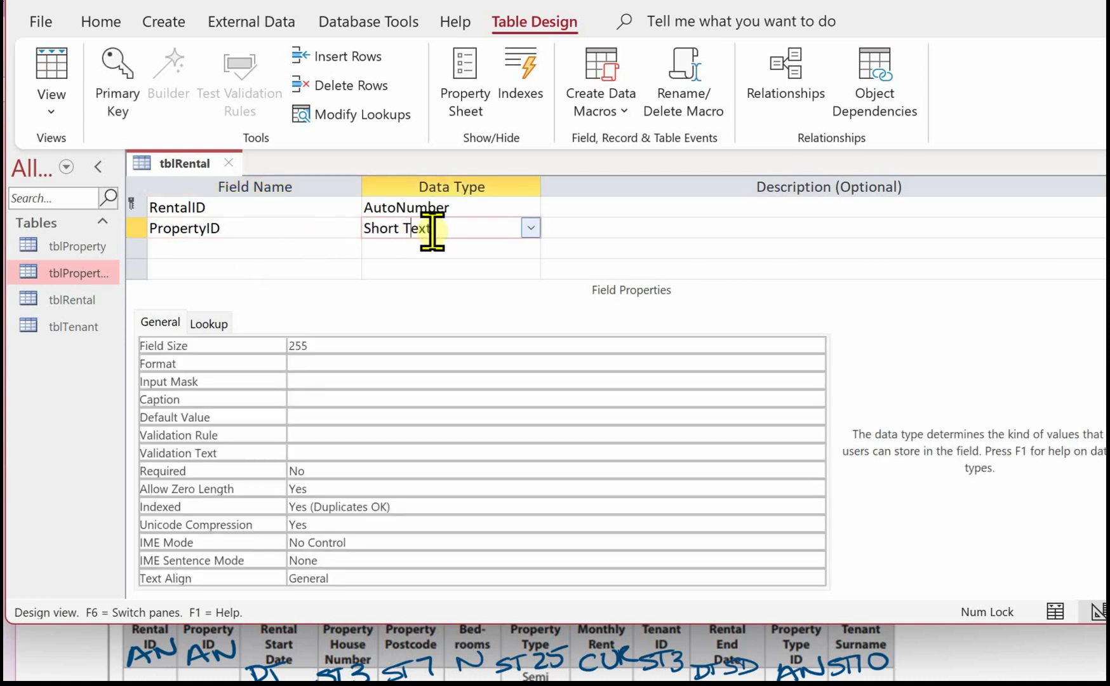
click(531, 228)
click(448, 292)
Step: Add TenantID as a Short Text field in tblRental
click(188, 248)
text(TenantID)
key(Tab)
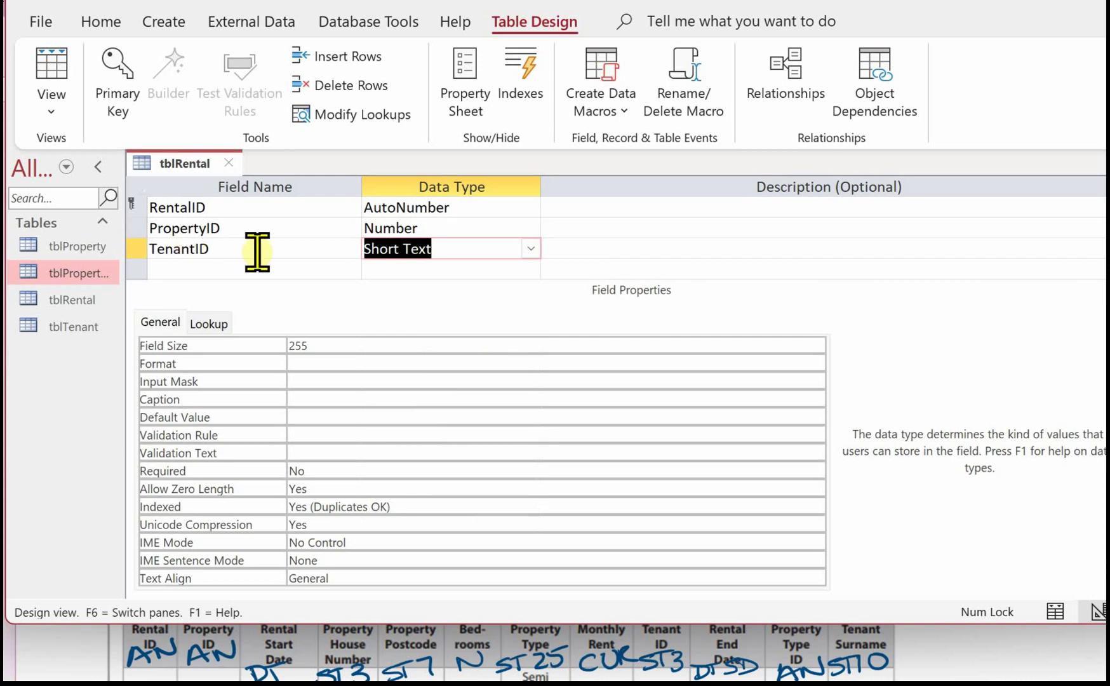
click(529, 251)
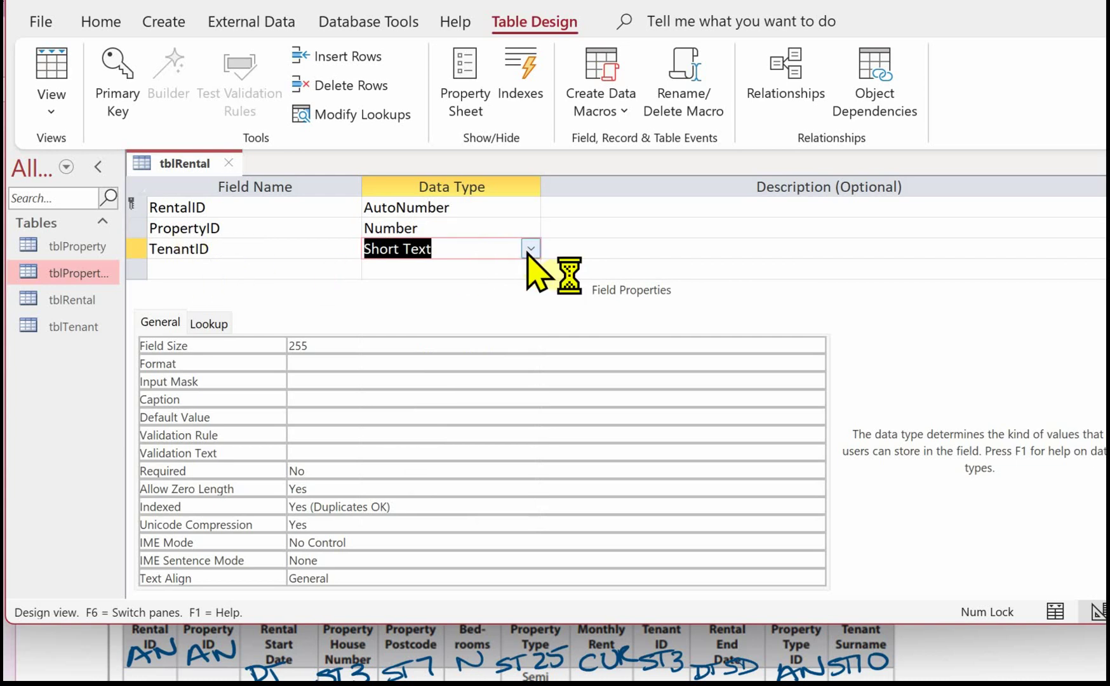
click(334, 349)
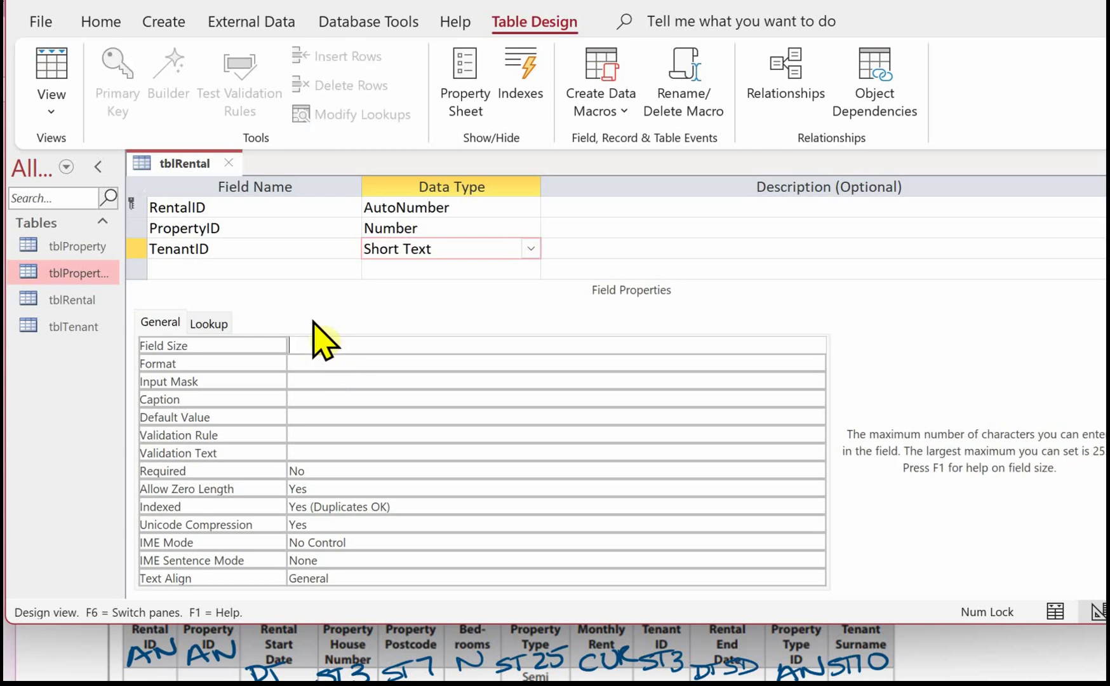
click(204, 268)
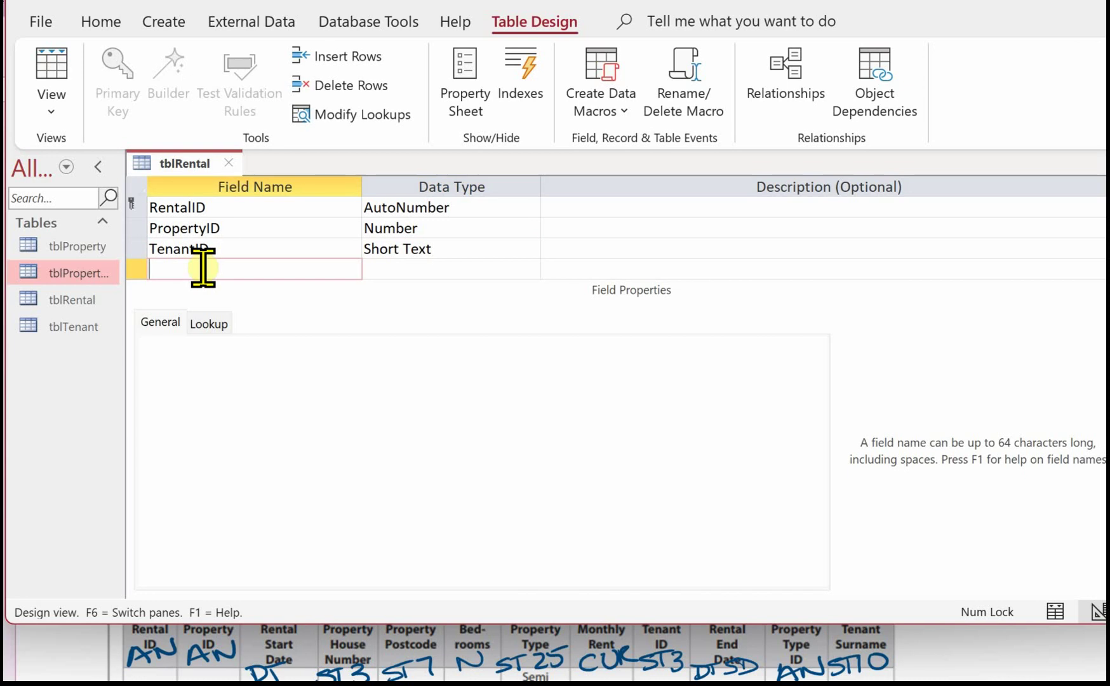
Step: Make RentalStartDate a Date/Time field displayed as Short Date
click(388, 270)
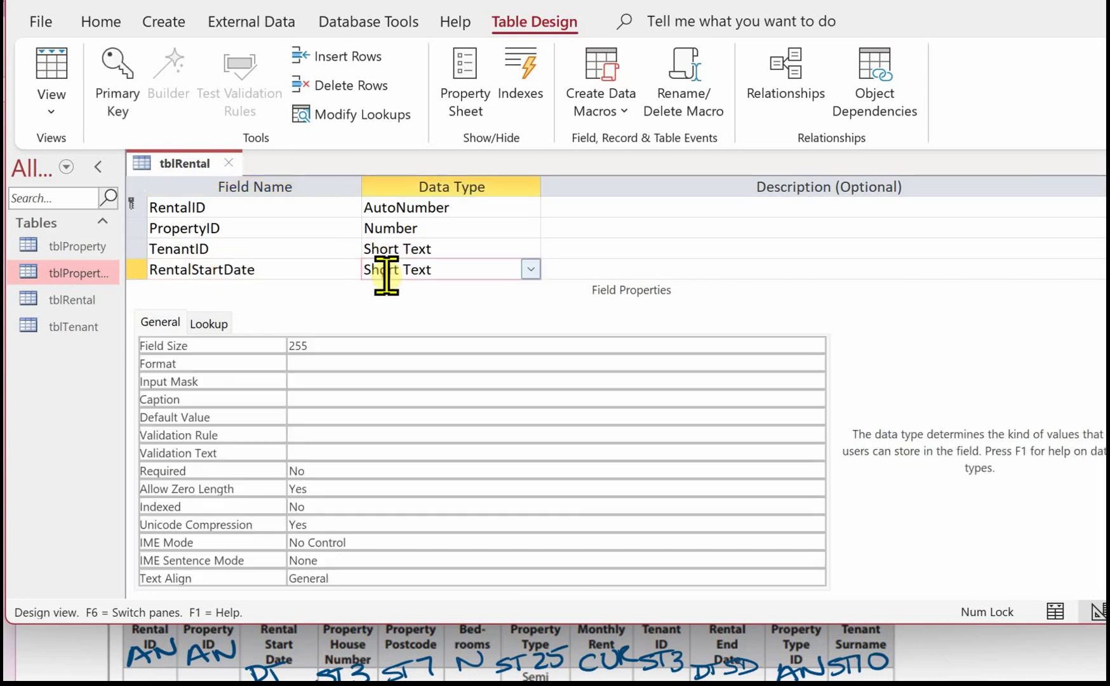
key(alt+Down)
click(427, 375)
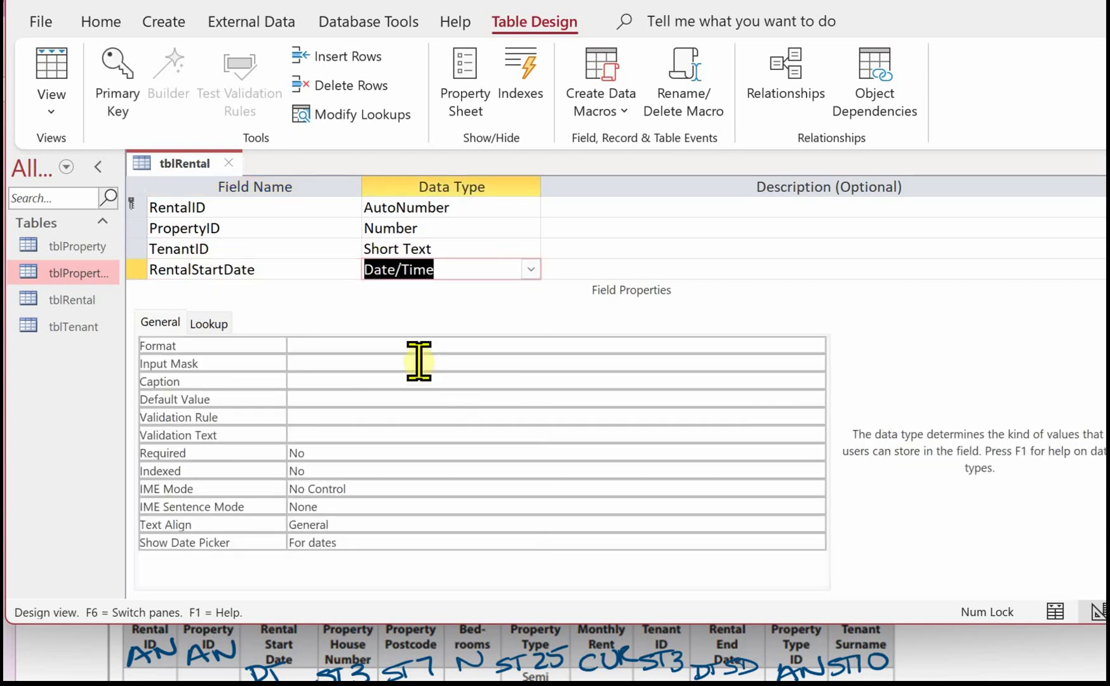
click(419, 347)
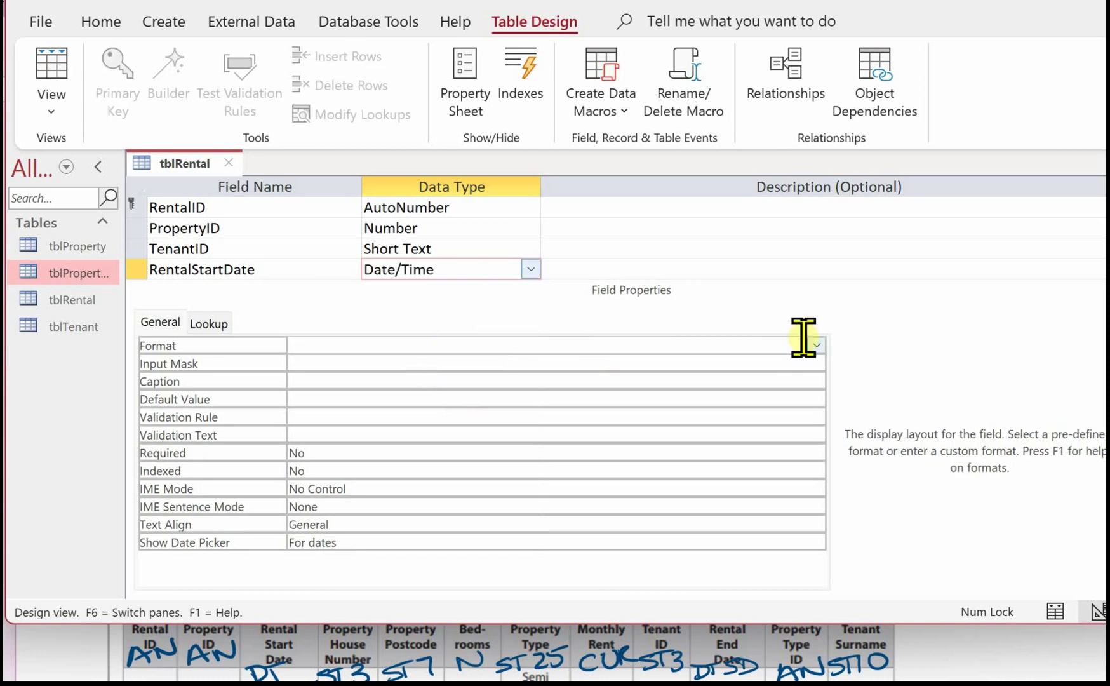
click(816, 346)
click(445, 411)
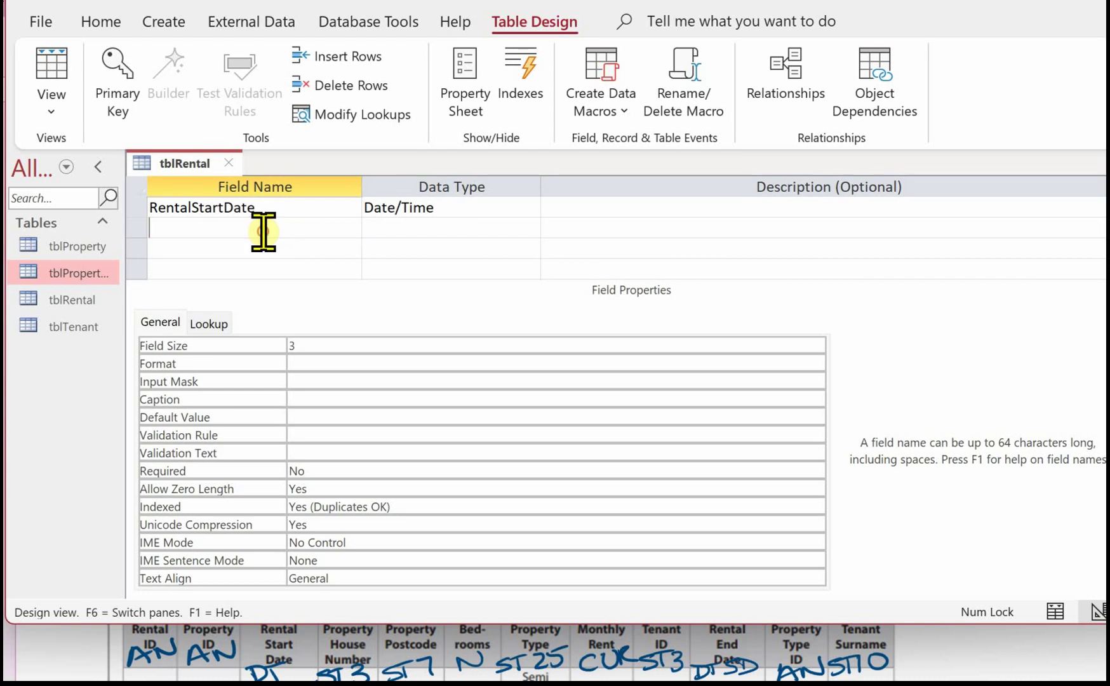
Step: Add RentalEndDate as a Date/Time field with Short Date format
click(273, 232)
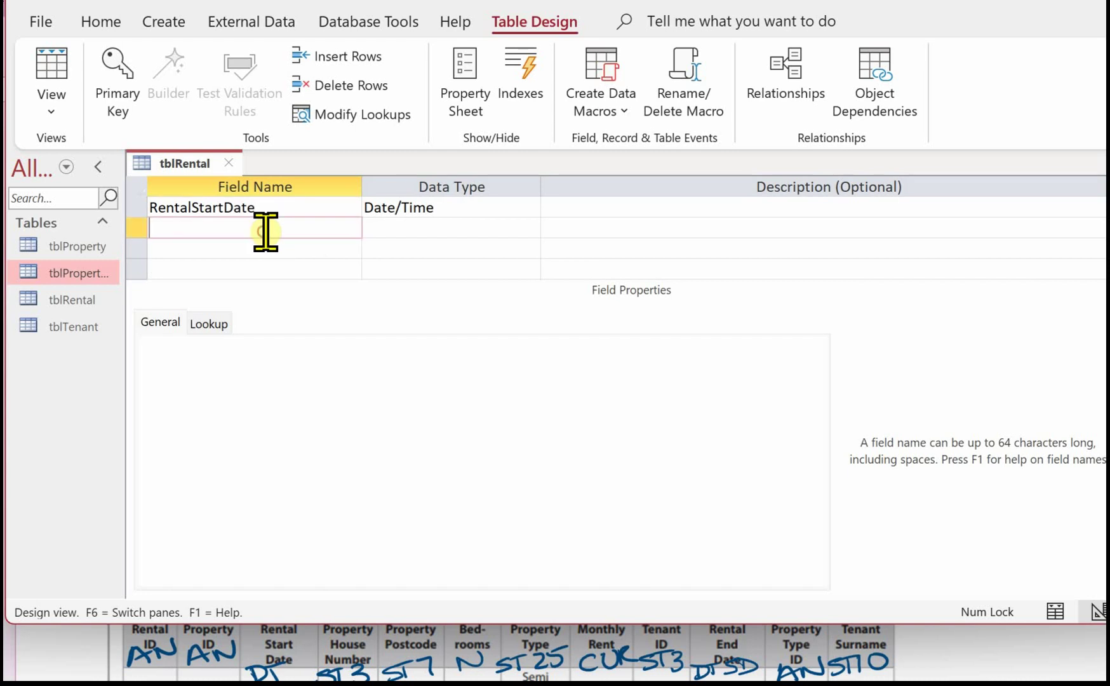
text(RentalEndDate)
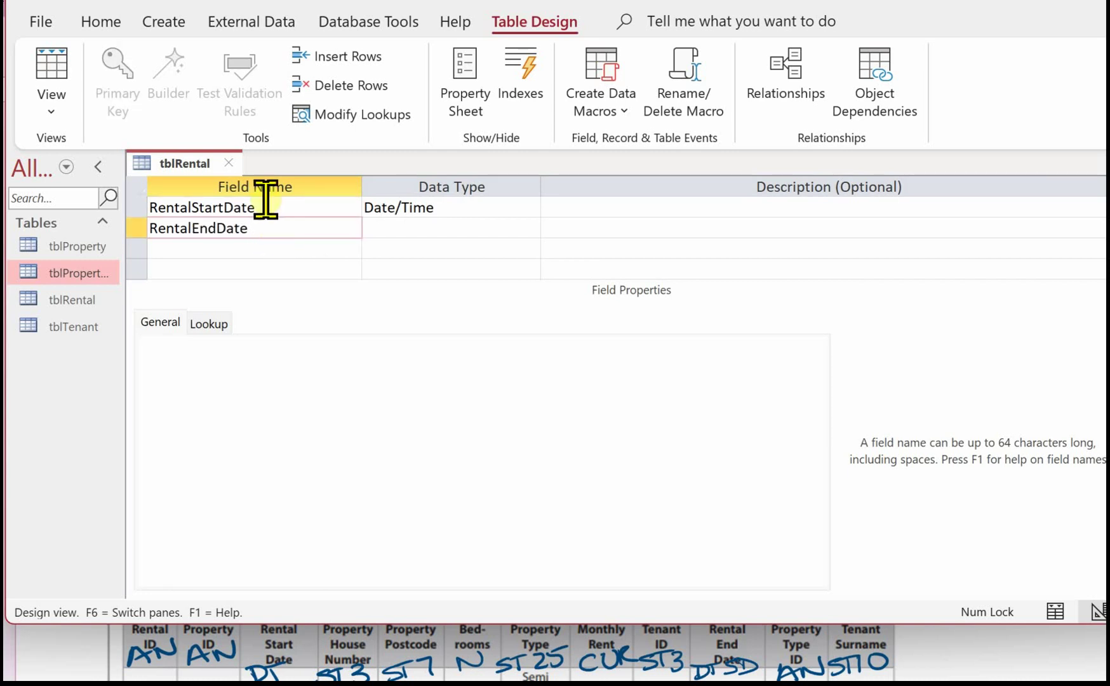
click(392, 227)
click(531, 227)
click(446, 343)
click(329, 348)
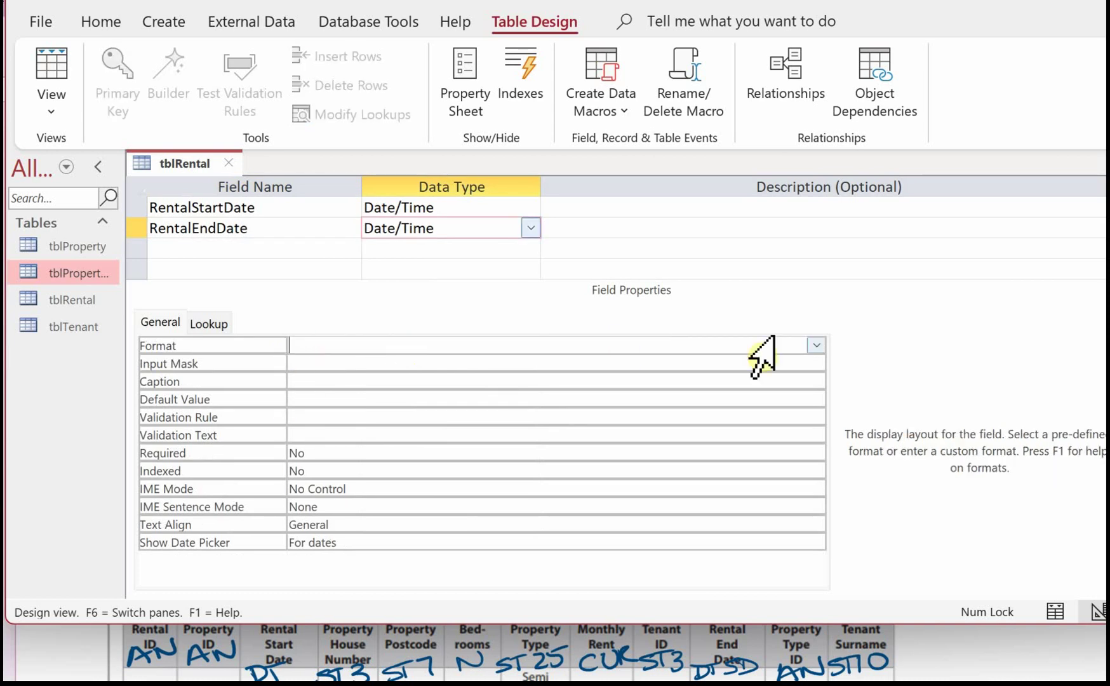
click(816, 345)
key(Escape)
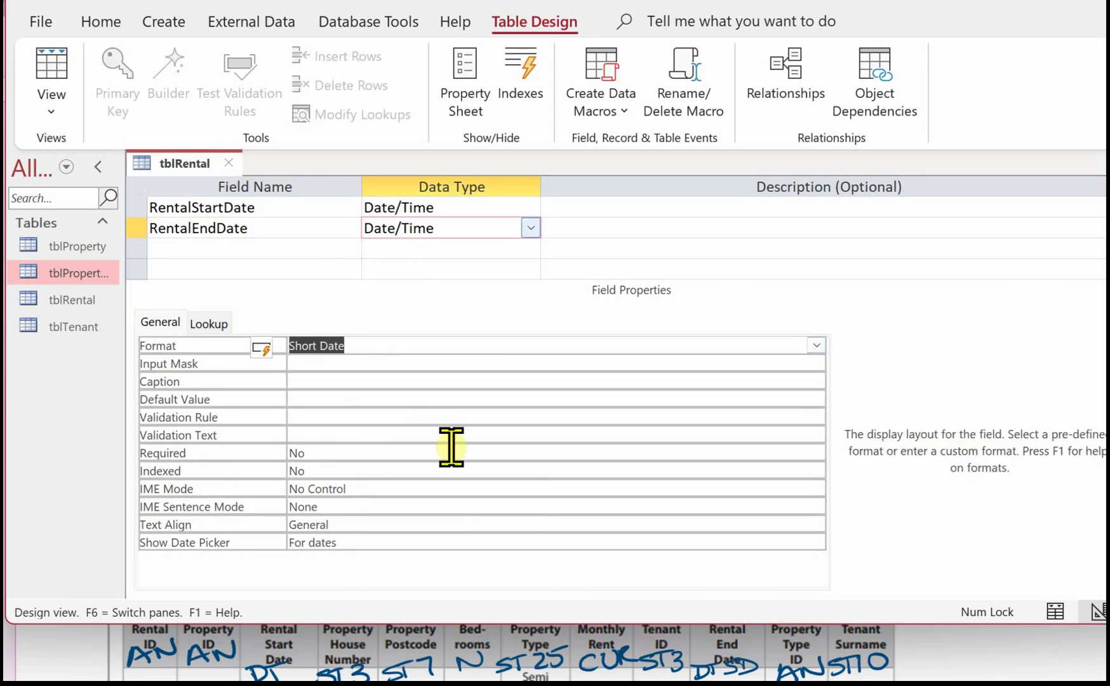
Step: Add MonthlyRent as a Currency field
click(199, 248)
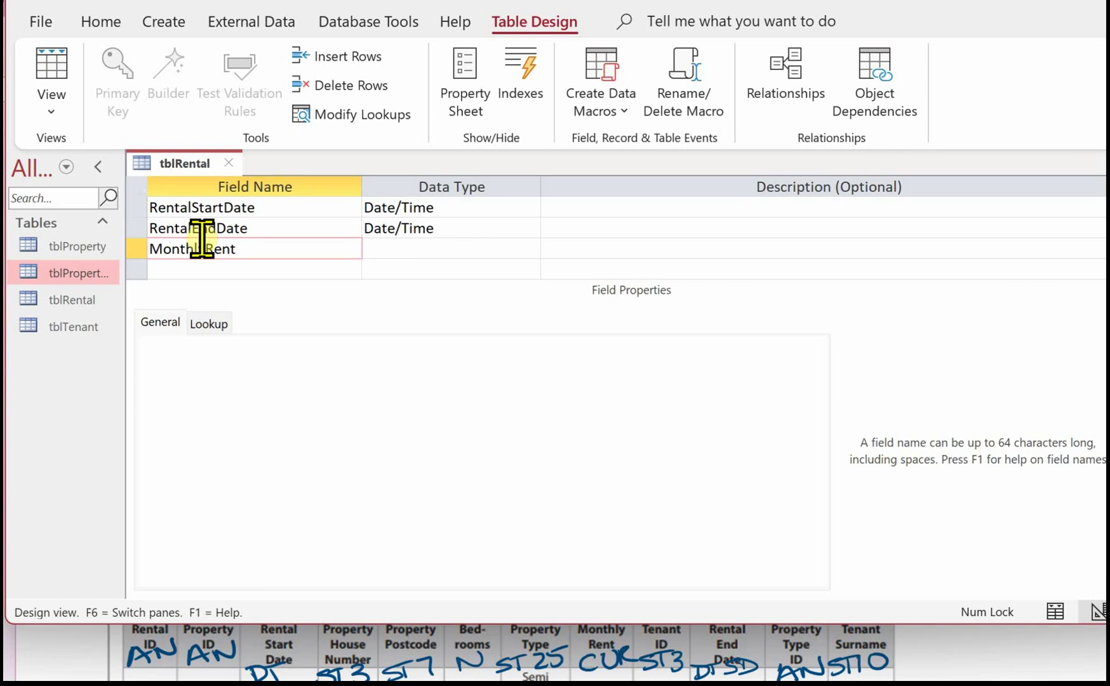
click(425, 248)
click(529, 248)
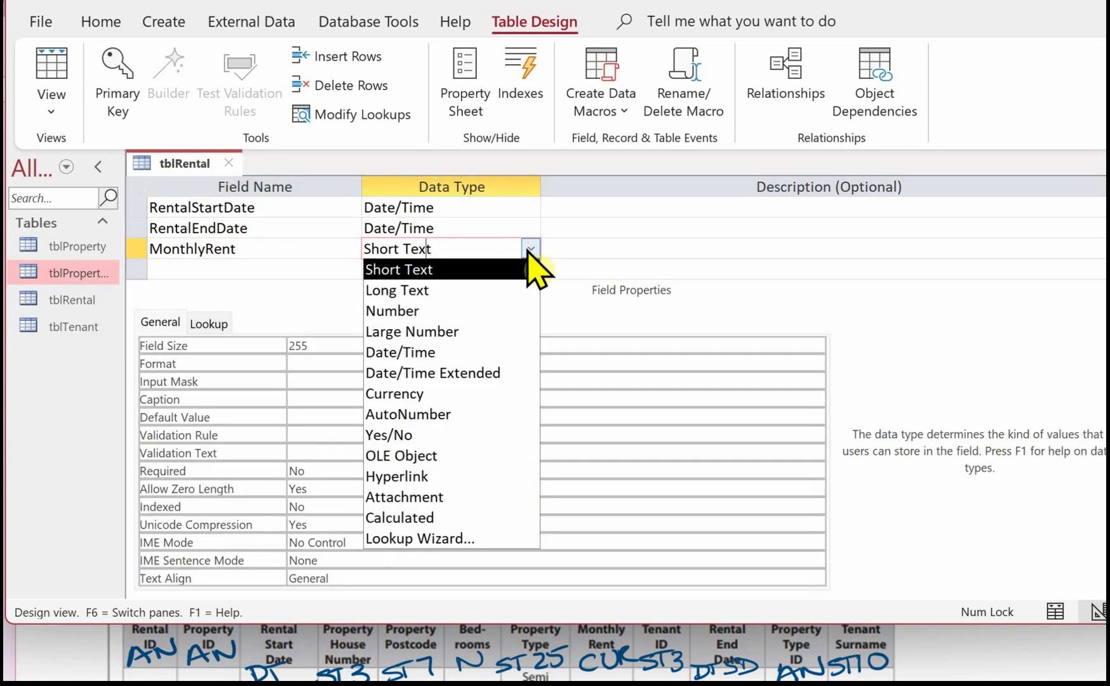
click(426, 393)
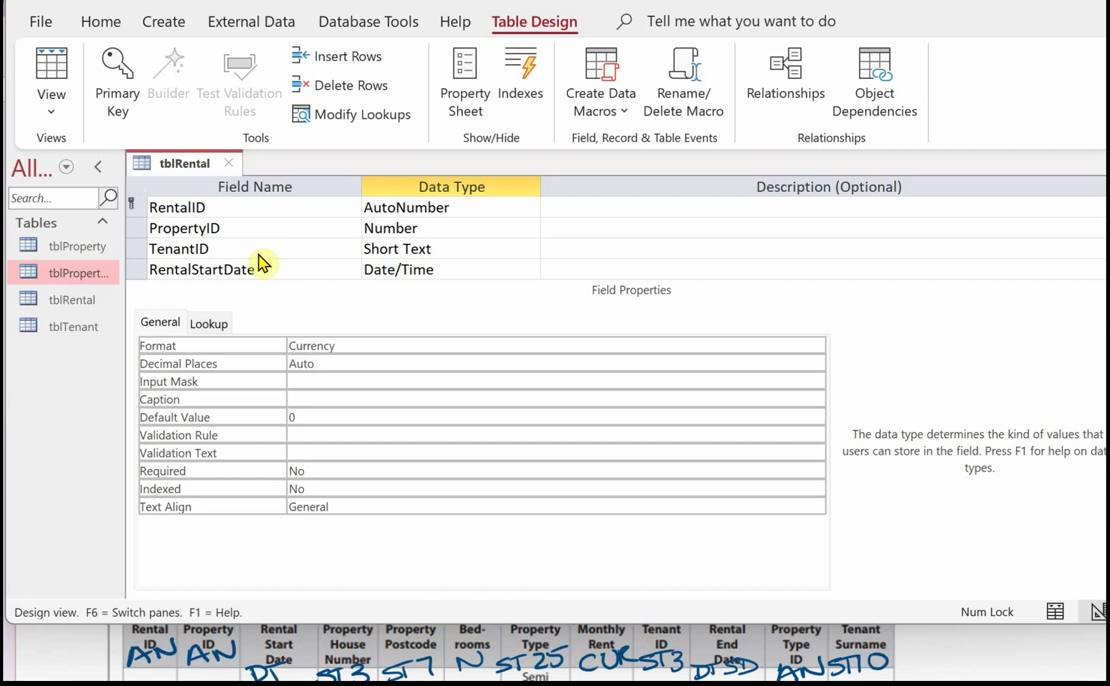
Step: Build a lookup on PropertyID taking PropertyID values from tblProperty
click(453, 227)
click(530, 227)
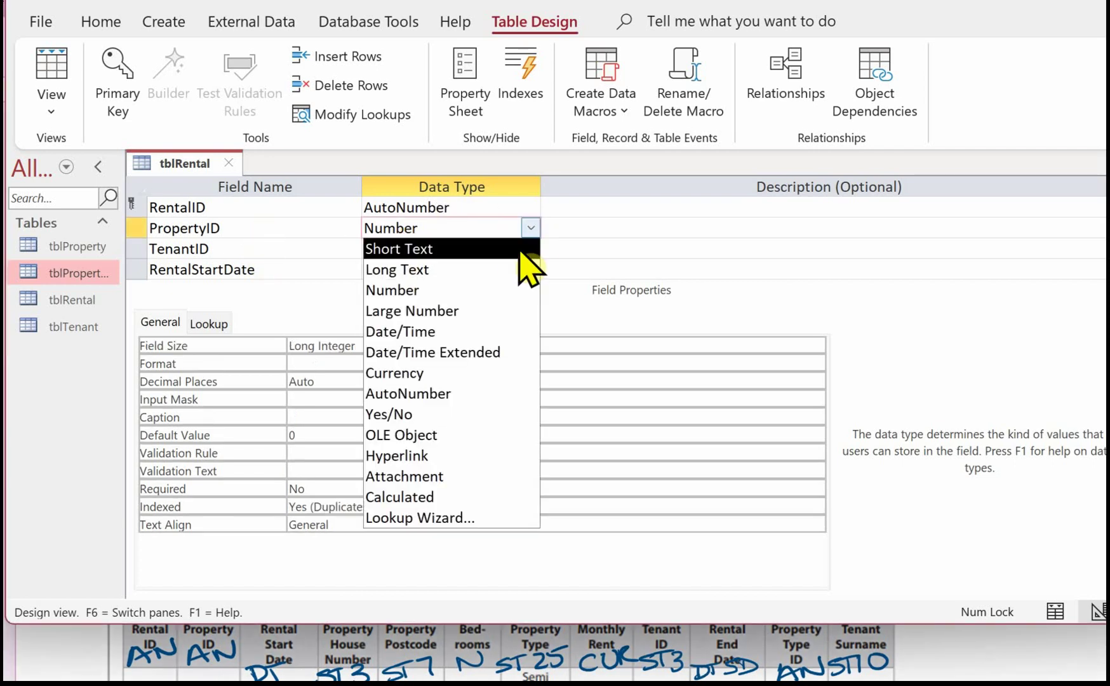
click(468, 519)
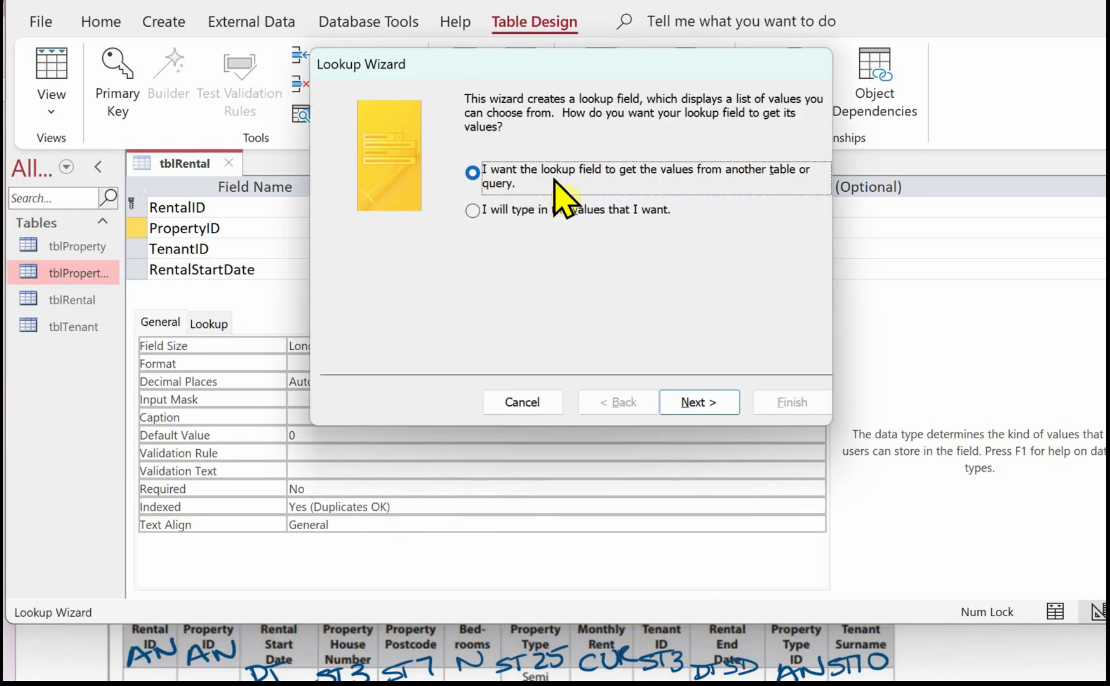
click(696, 404)
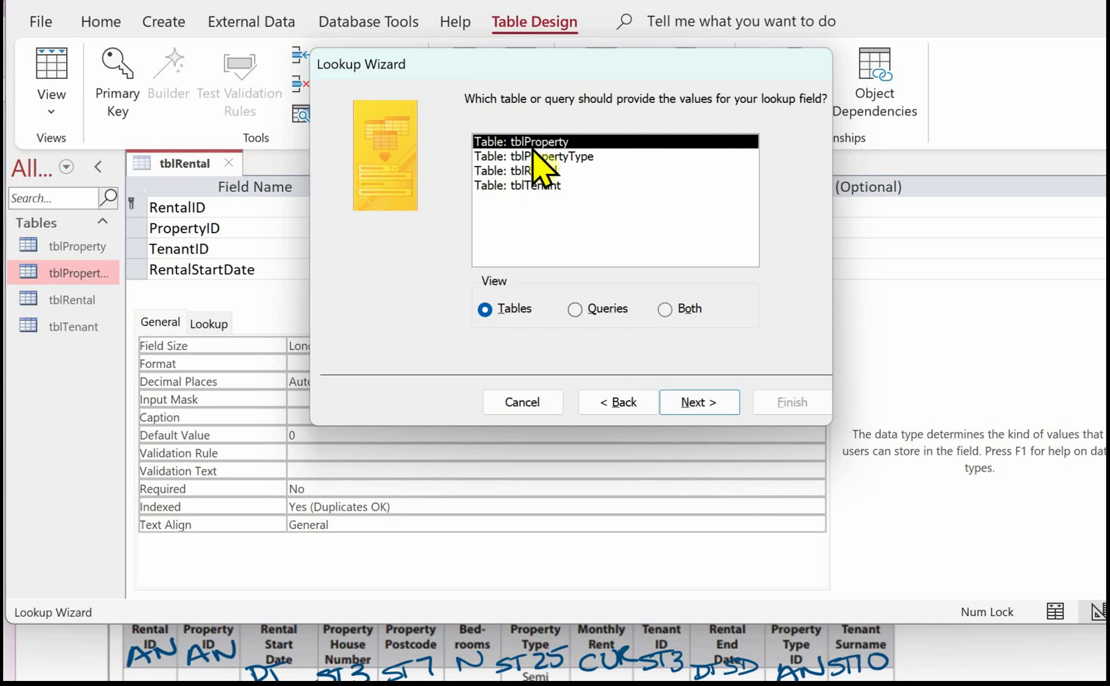
click(695, 402)
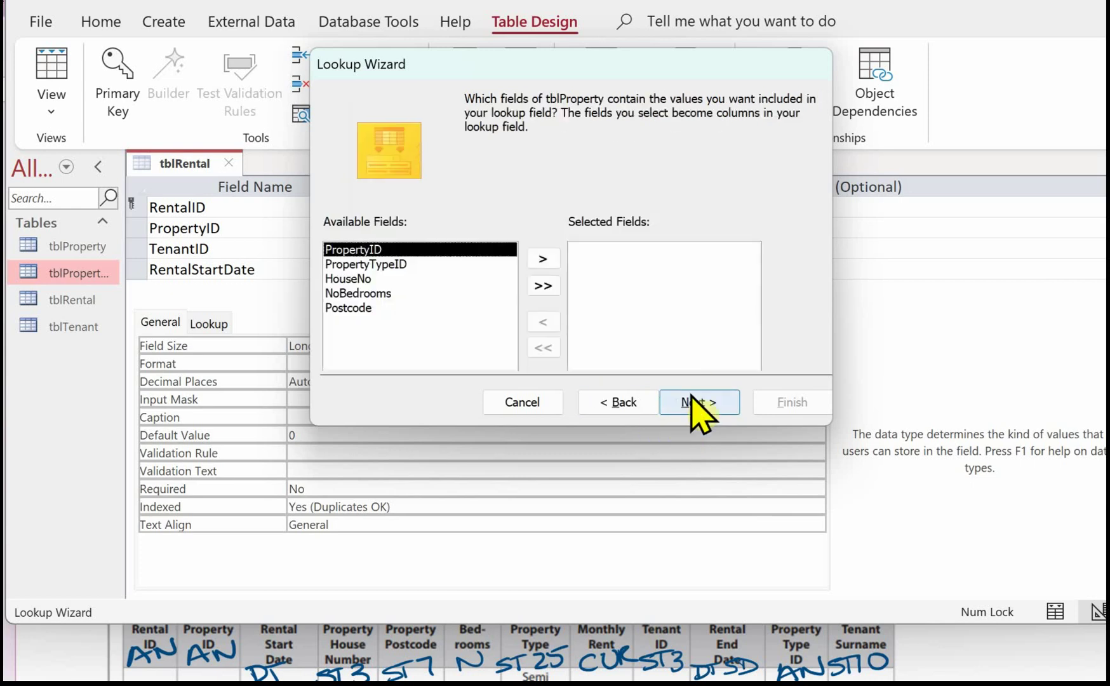
click(543, 259)
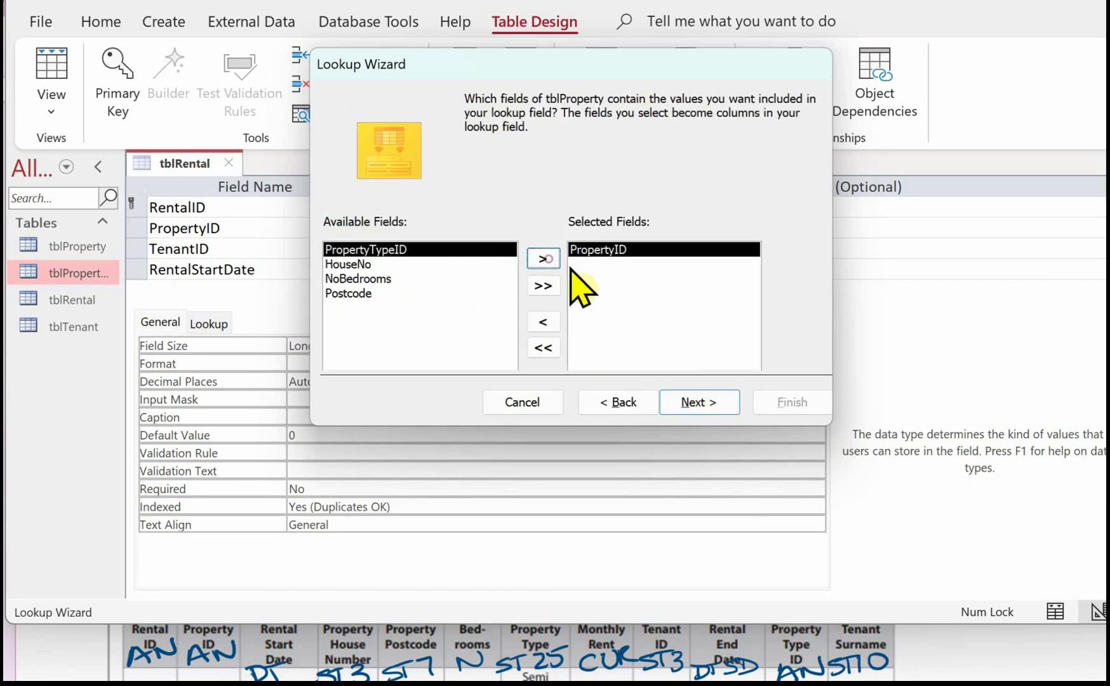
click(712, 404)
click(714, 406)
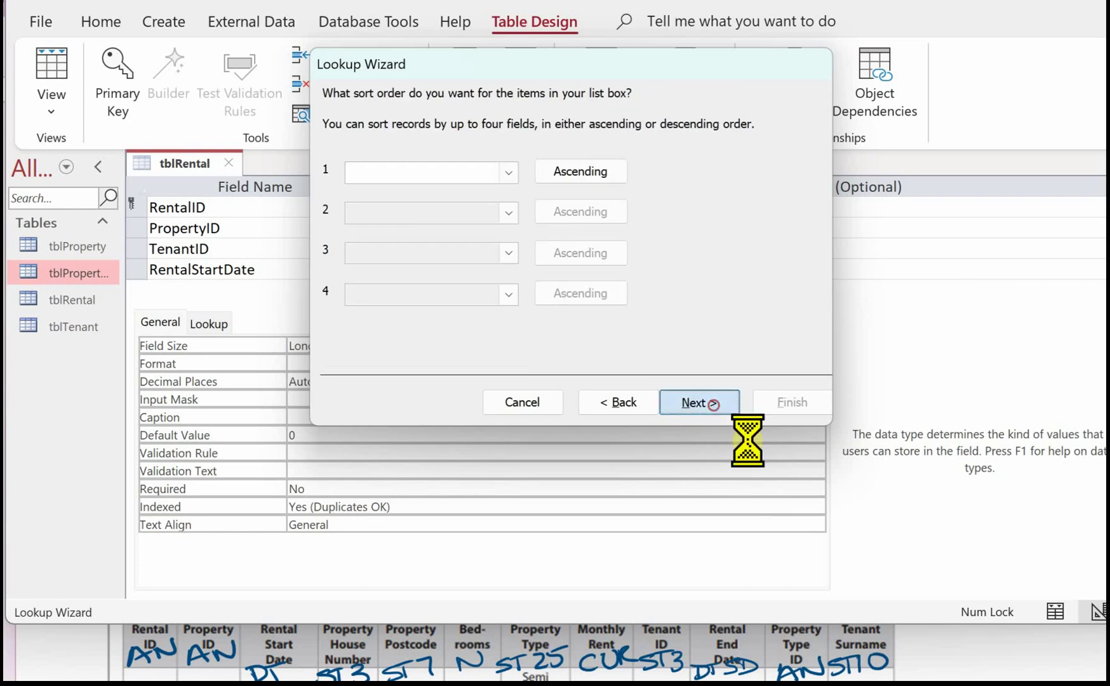
click(713, 405)
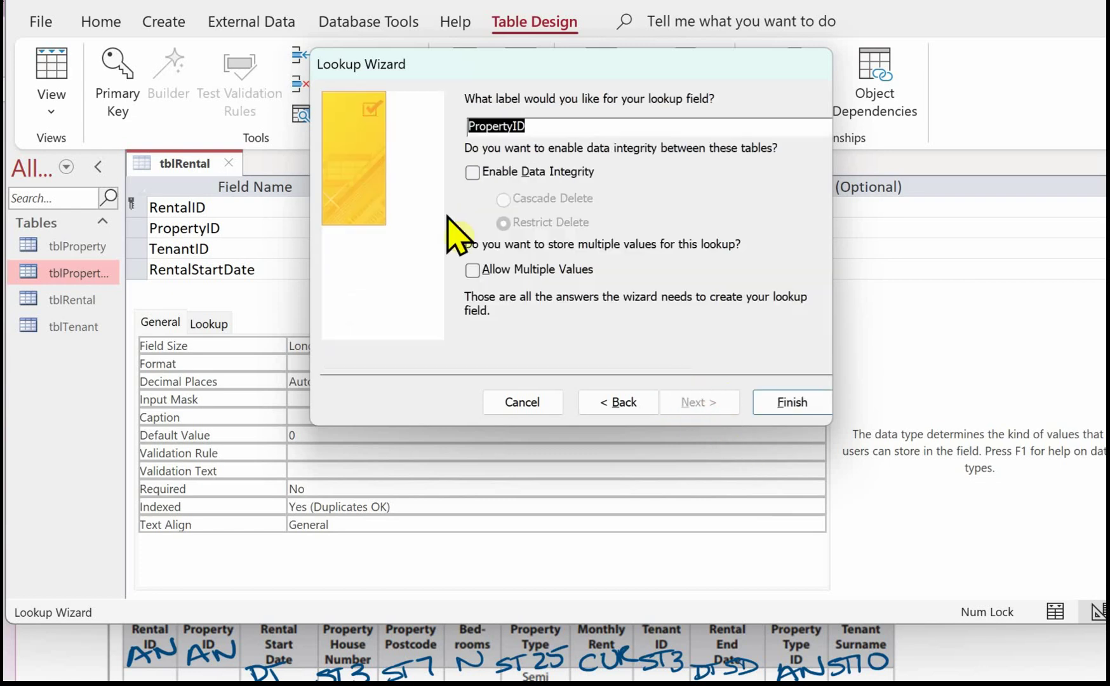
Step: Enforce data integrity with cascade delete, finish the lookup, and save tblRental
click(475, 174)
click(503, 199)
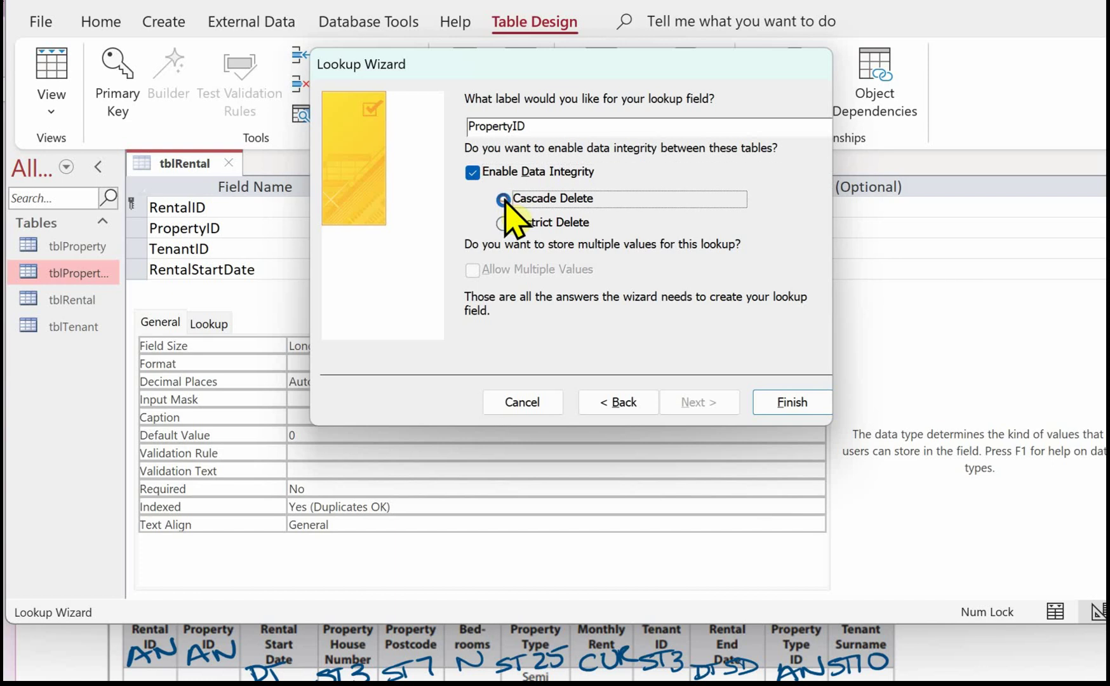
click(776, 401)
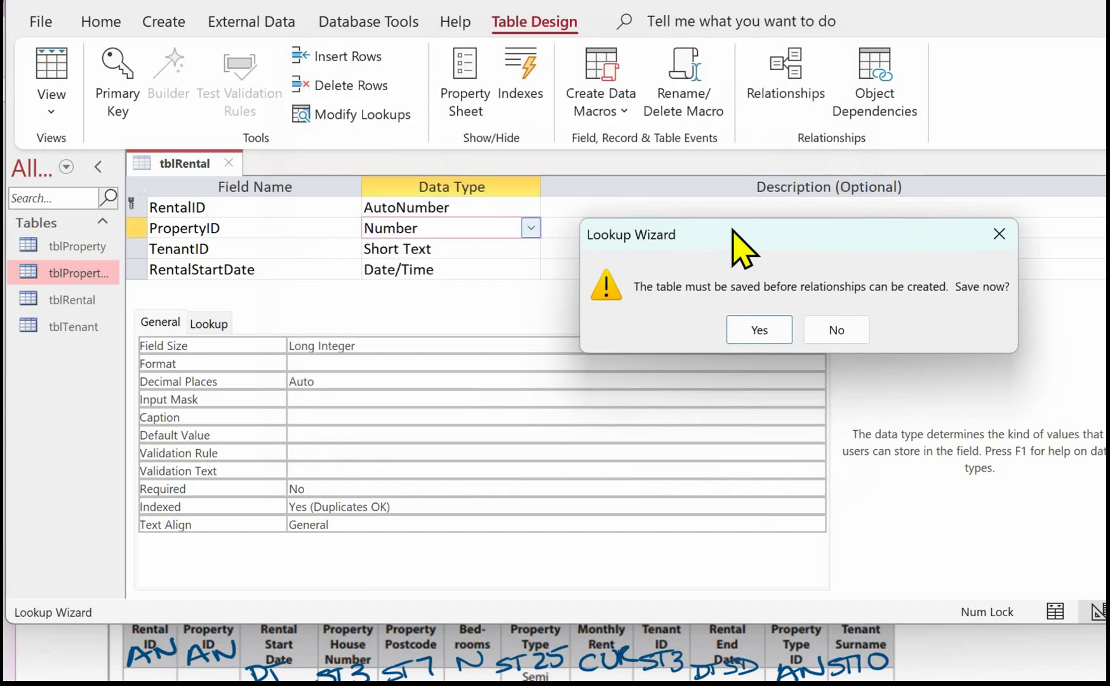
click(756, 332)
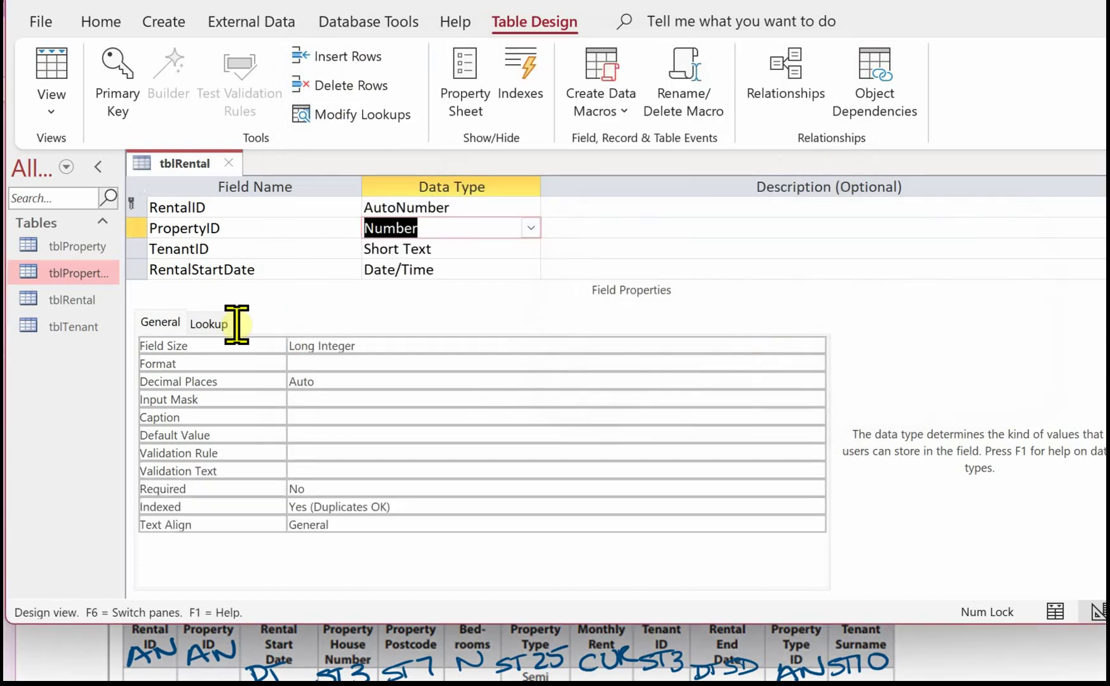
click(244, 249)
Step: Build an unsorted lookup on TenantID taking TenantID values from tblTenant
click(398, 254)
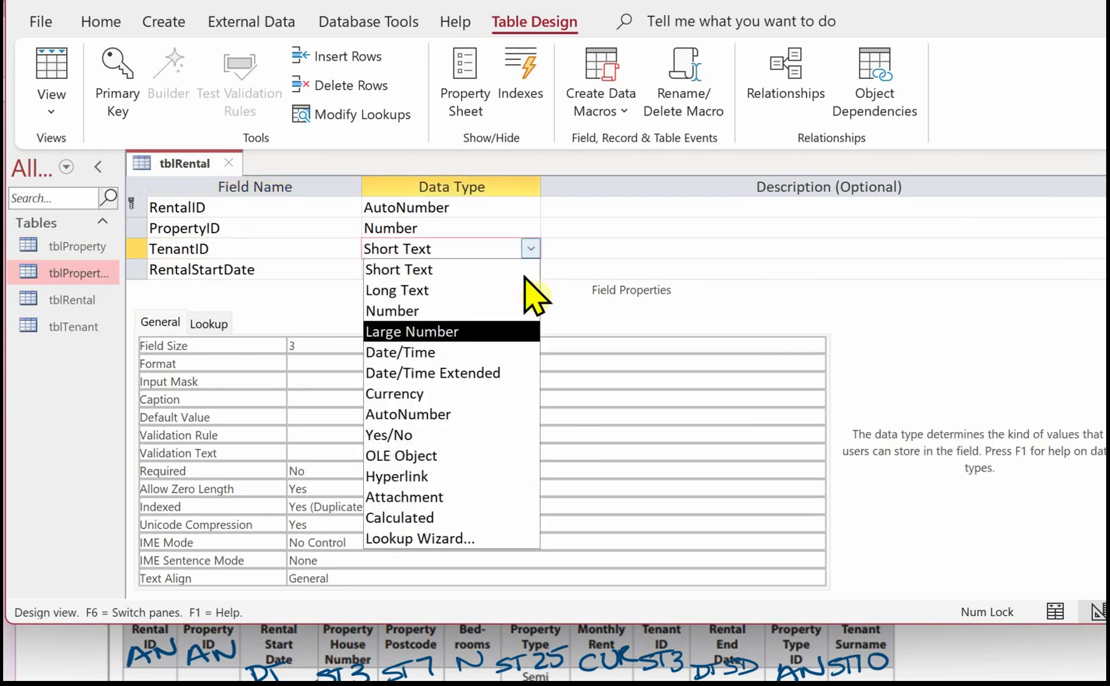
click(446, 538)
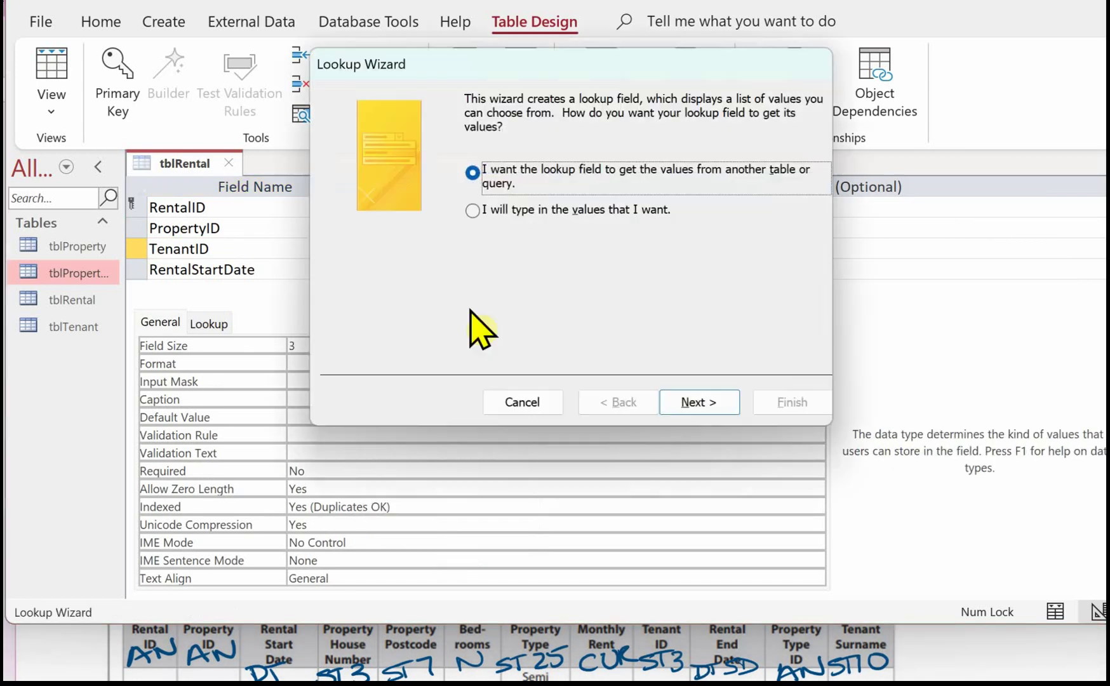
click(699, 401)
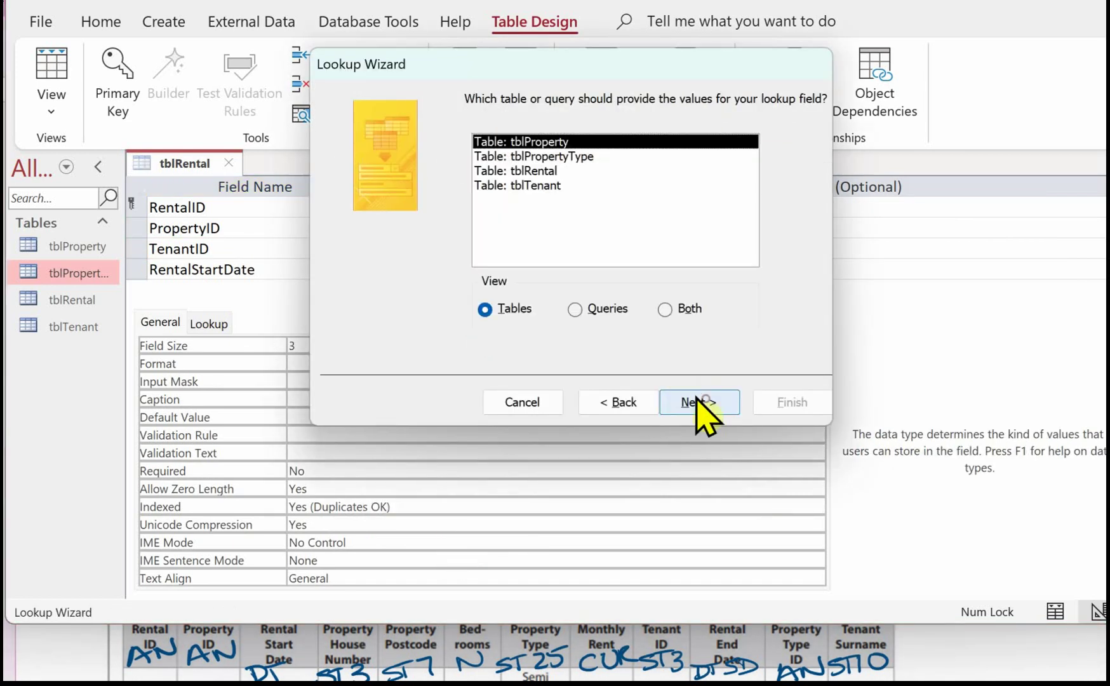
click(550, 185)
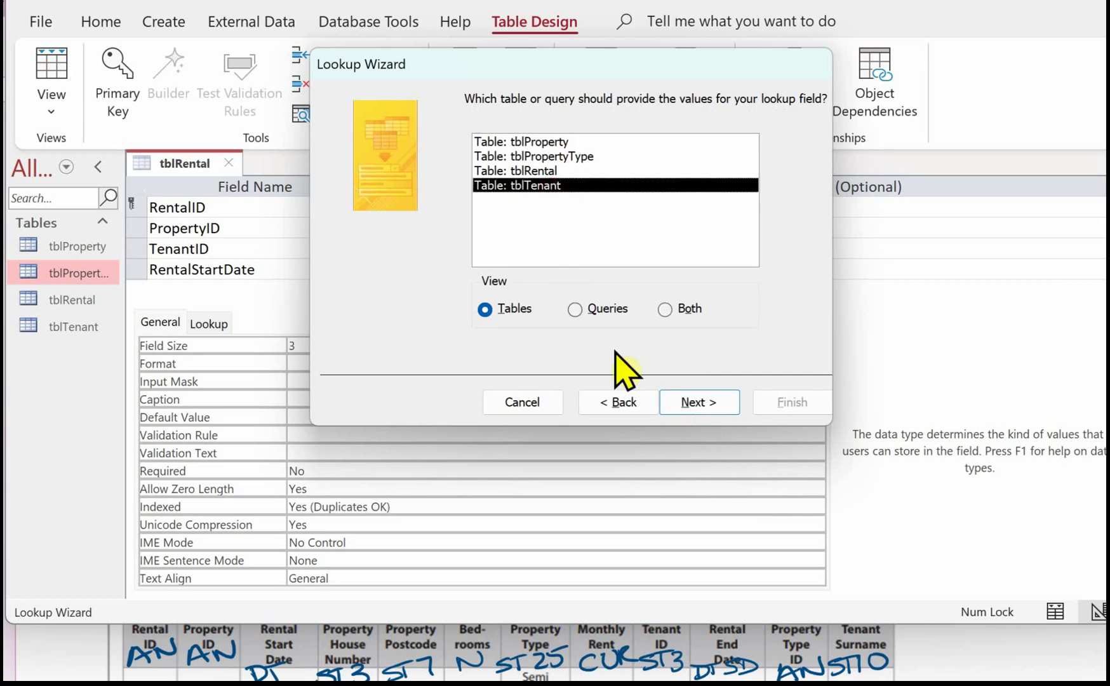
click(691, 406)
click(541, 260)
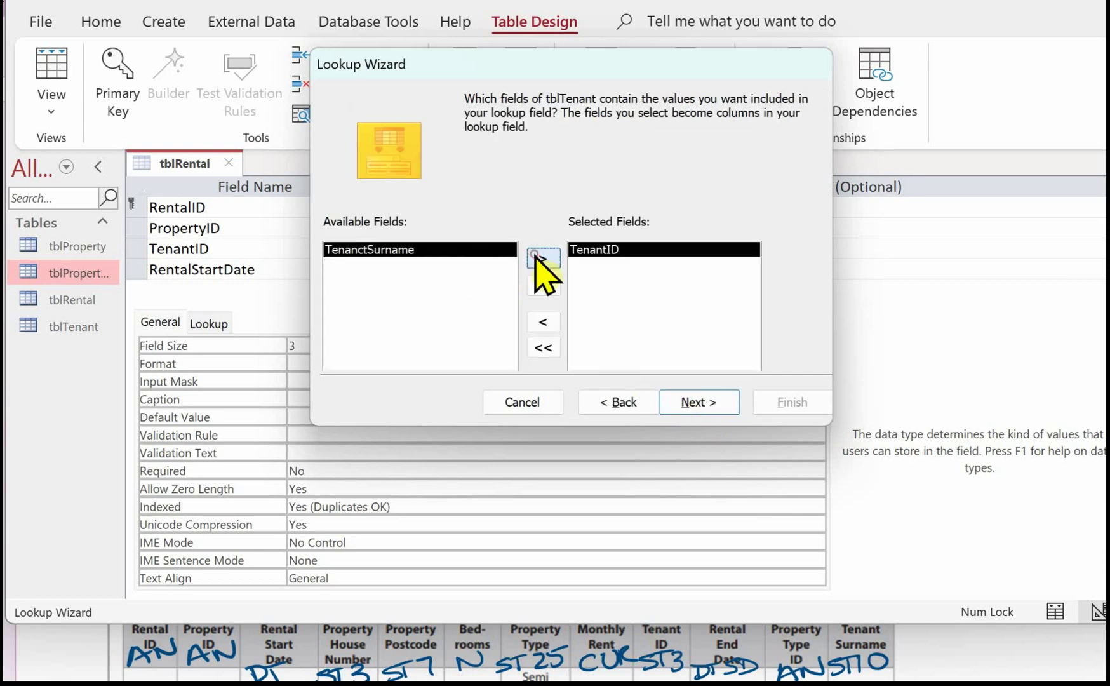
click(699, 404)
click(705, 404)
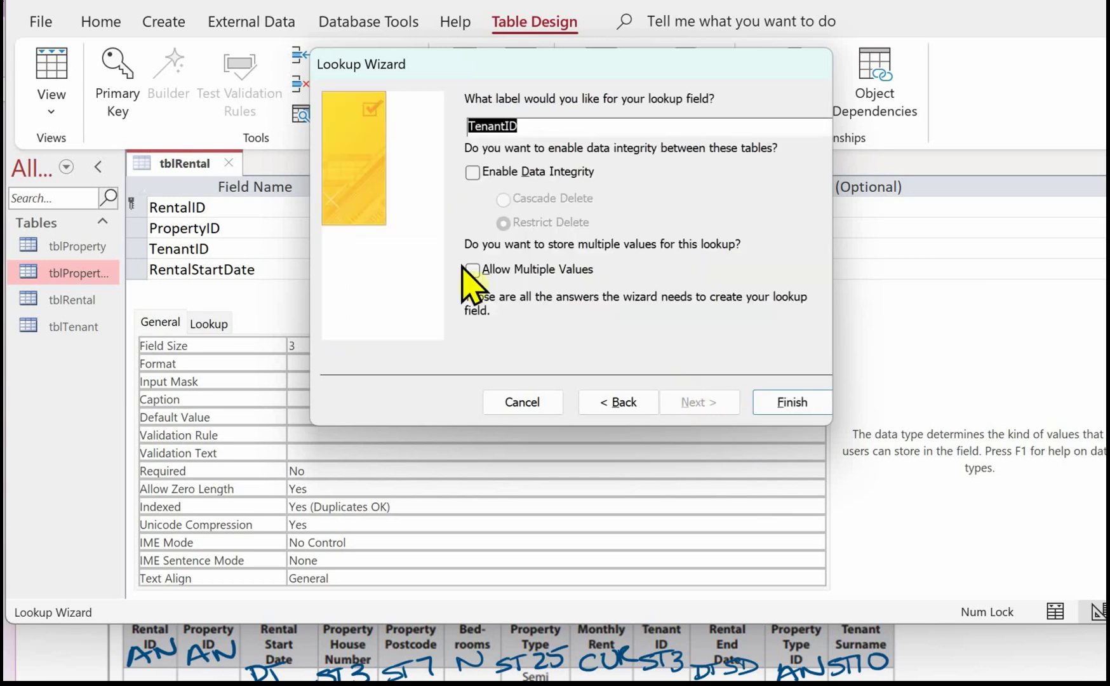
Step: Enforce data integrity with cascade delete, finish, and confirm saving tblRental's changes
click(473, 172)
click(503, 199)
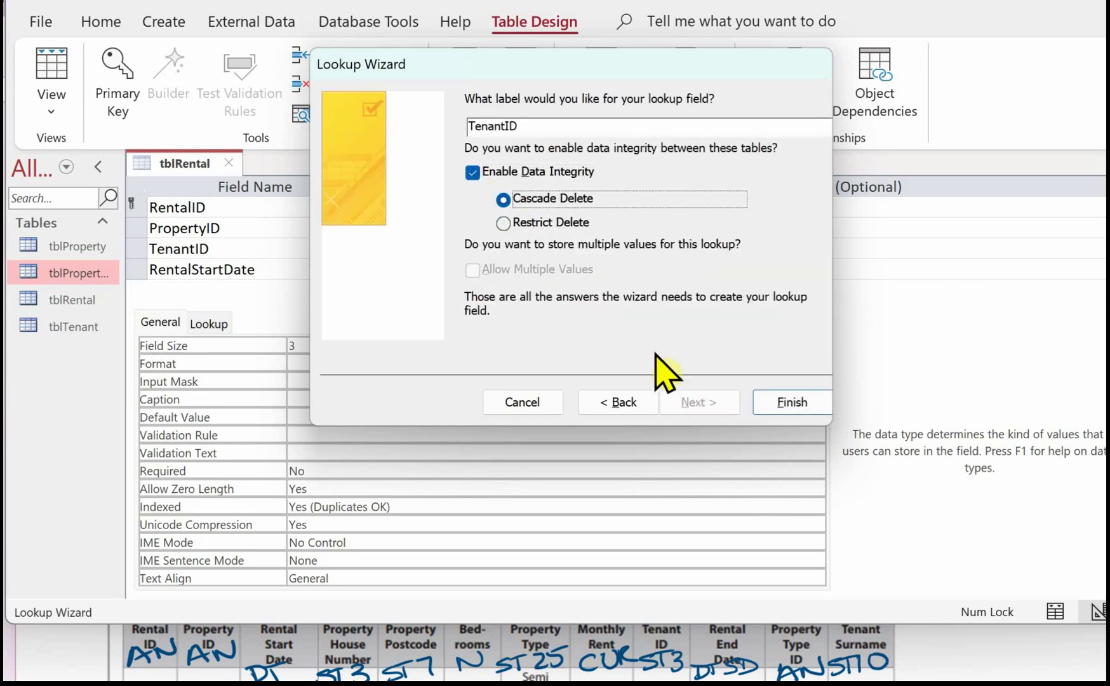
click(792, 402)
drag(873, 351, 523, 166)
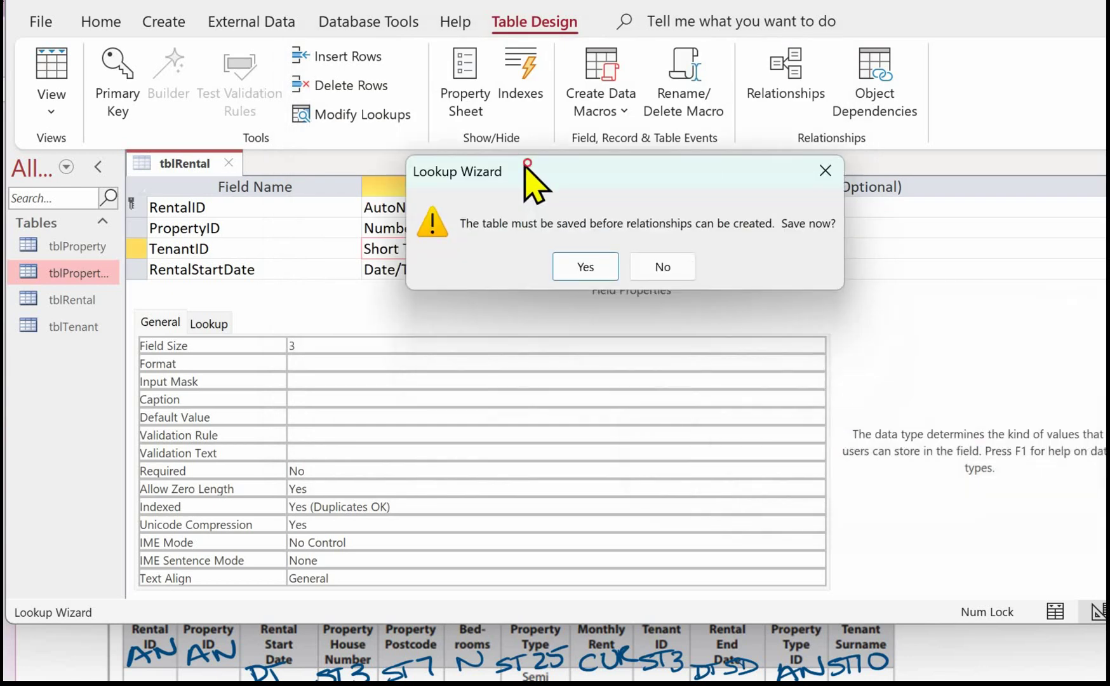
click(587, 265)
drag(847, 322, 515, 199)
click(575, 302)
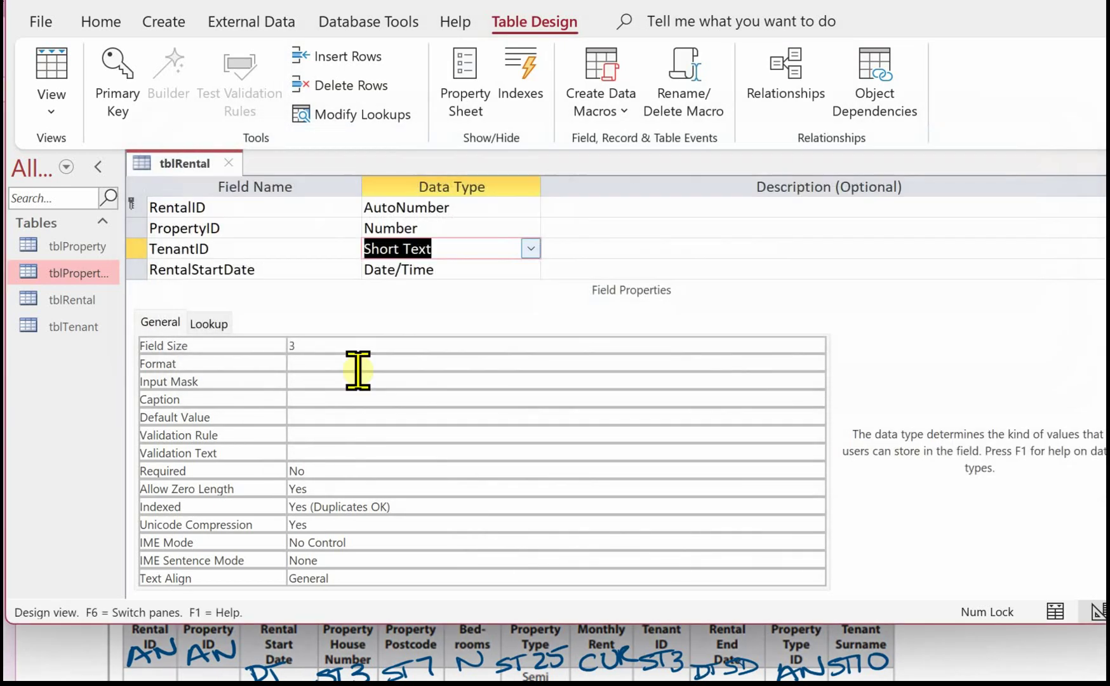
right_click(190, 162)
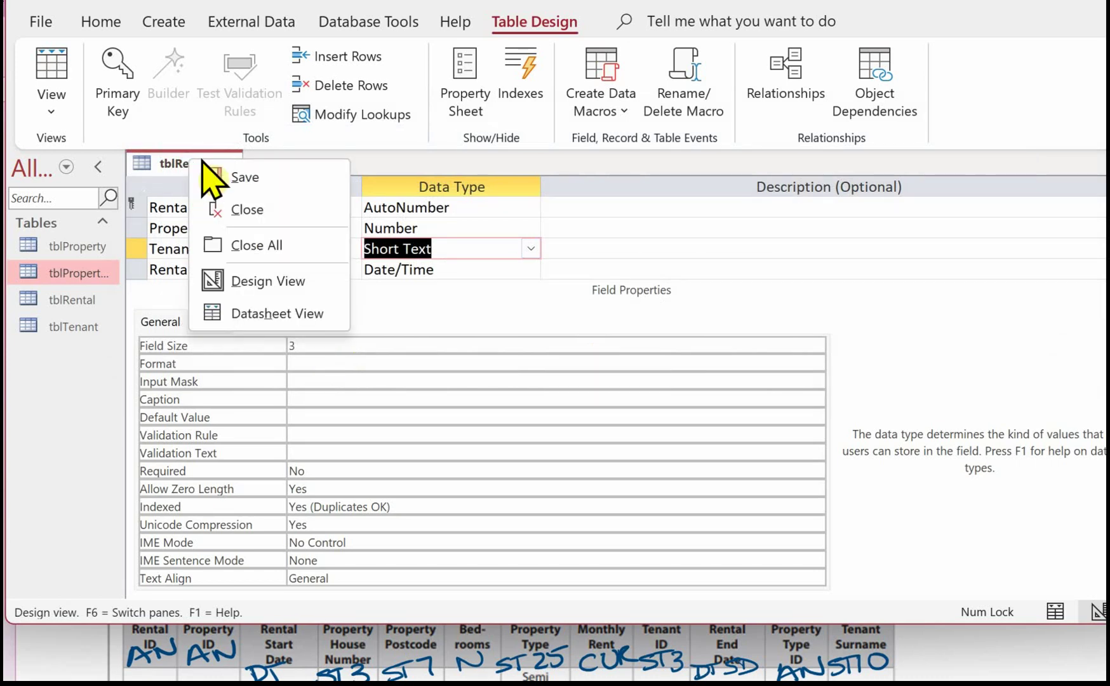
Step: Save tblRental, confirm overwriting the design, and close it
click(249, 179)
click(929, 478)
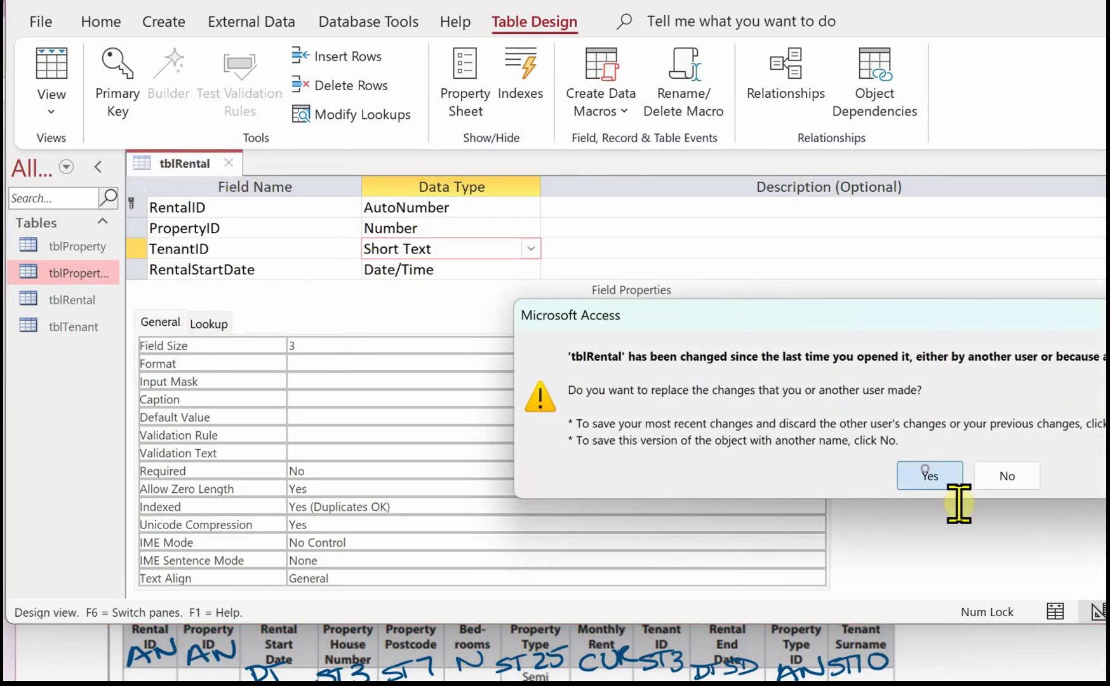
click(233, 163)
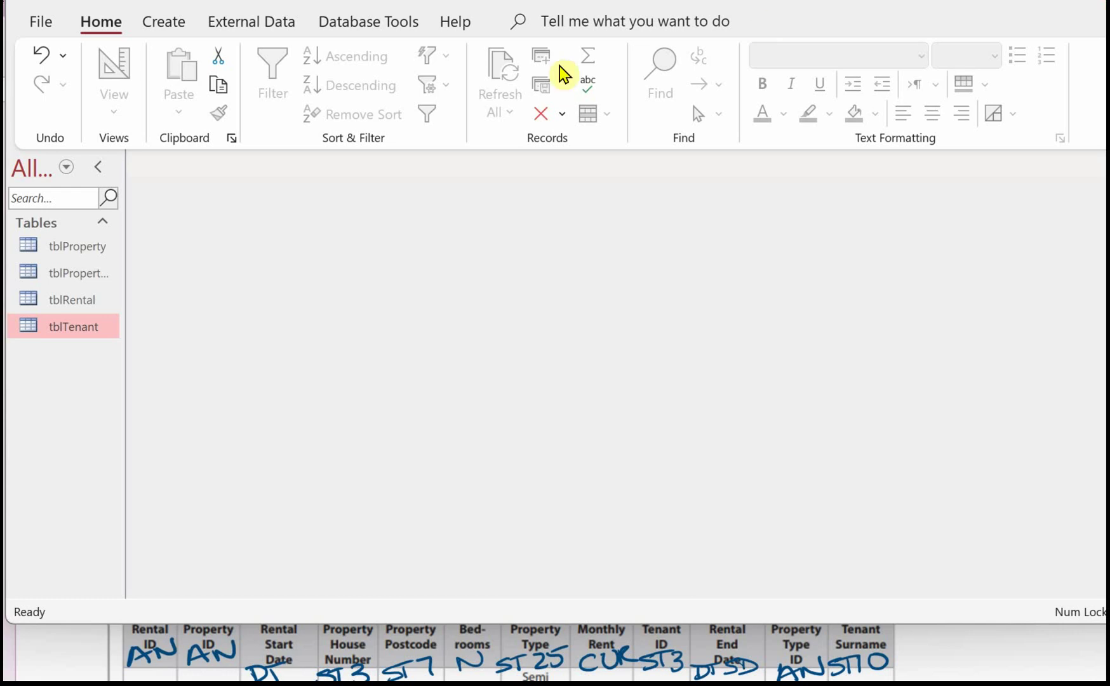
Step: Open the Relationships diagram and link tblTenant's TenantID to tblRental's TenantID
click(370, 22)
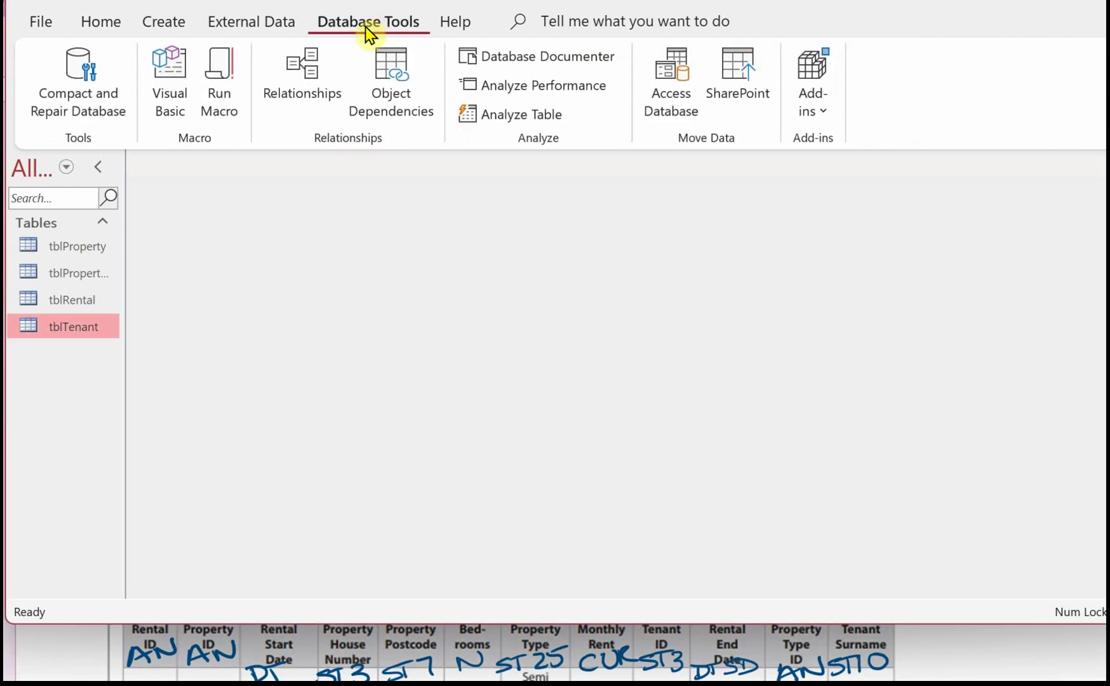
click(305, 92)
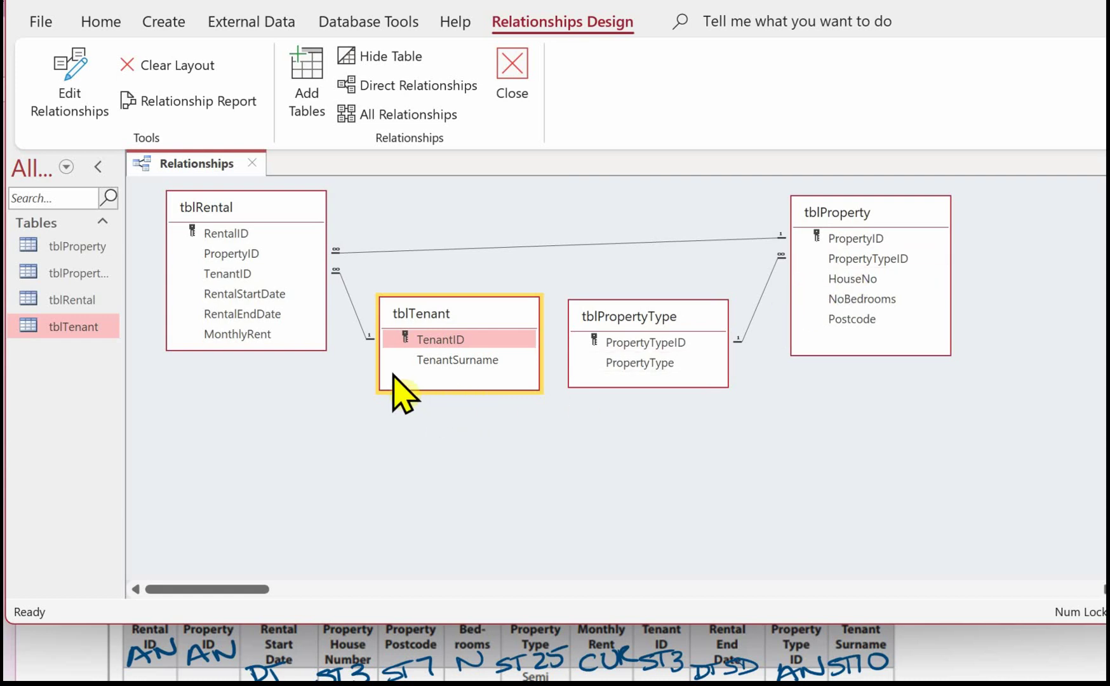
click(402, 338)
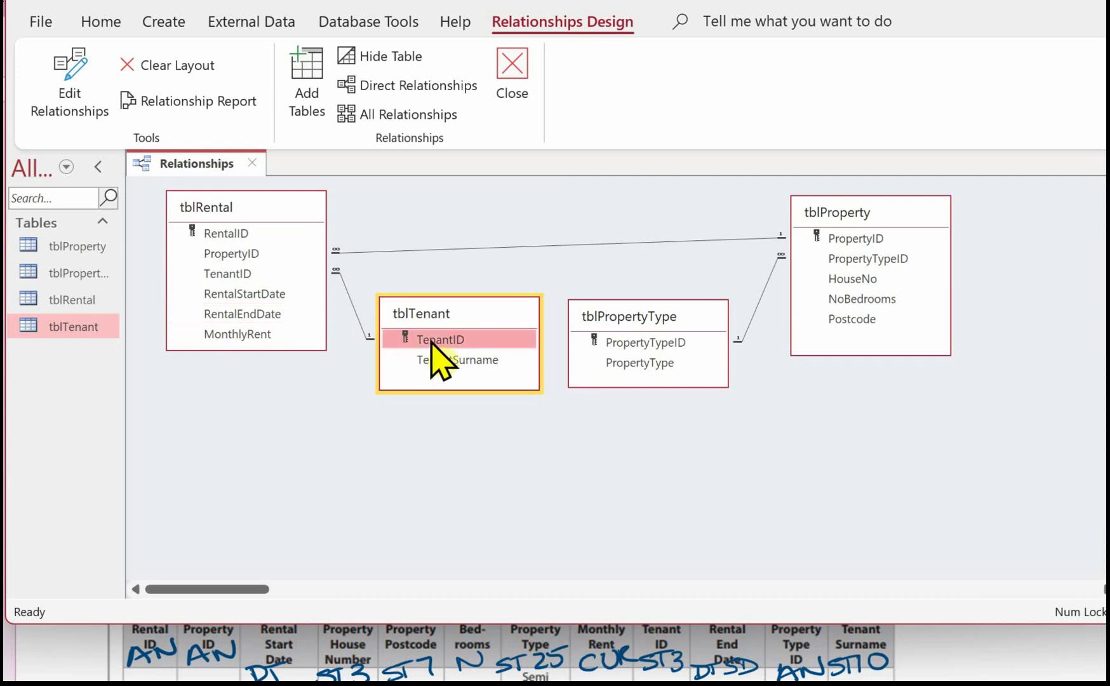
drag(431, 343, 263, 275)
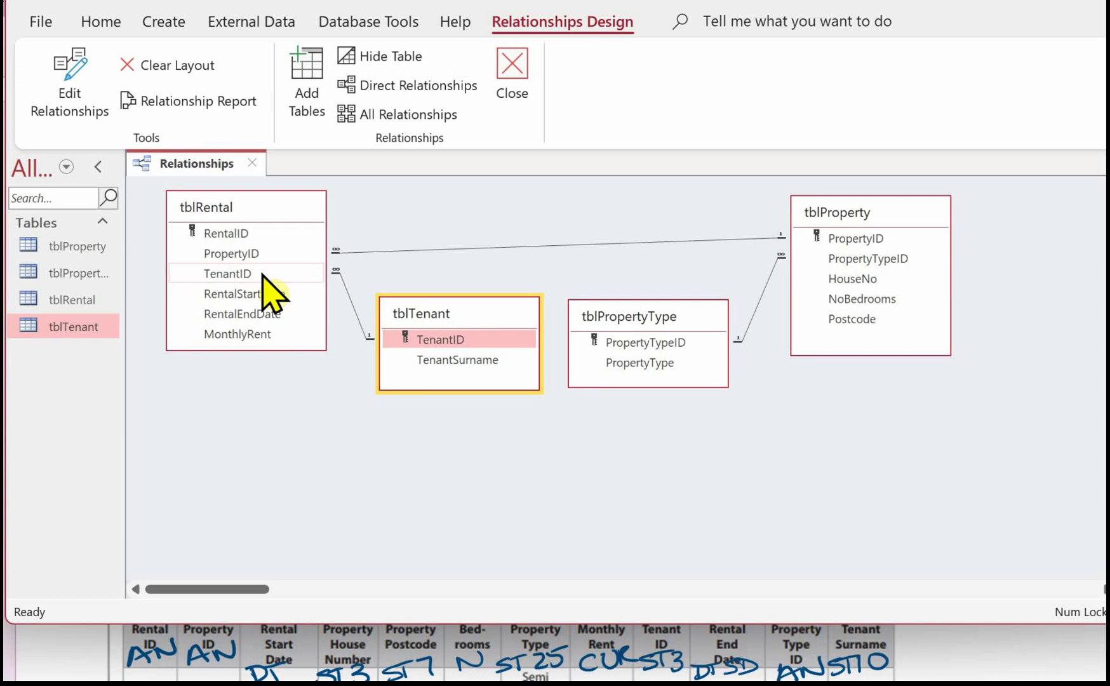
drag(262, 274, 275, 214)
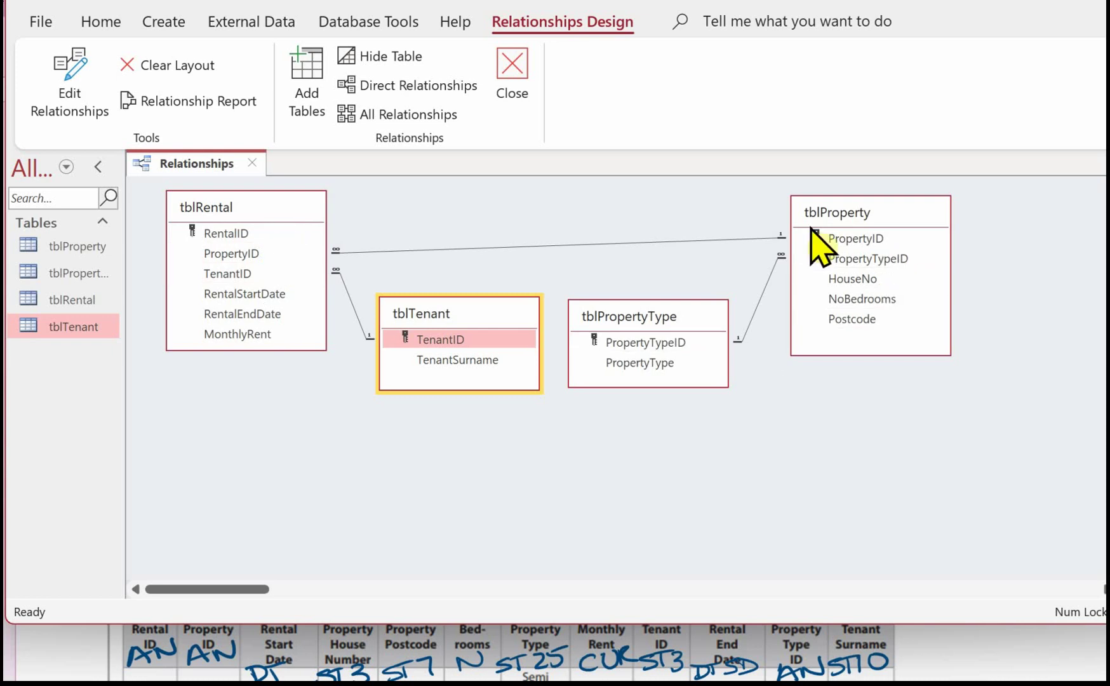